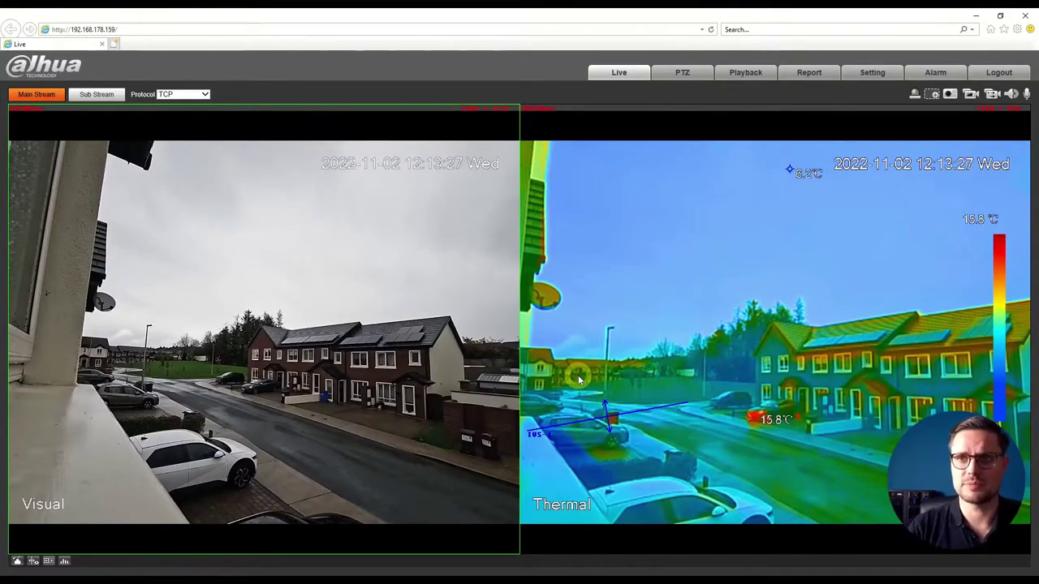
Open the camera conditions settings, view channel 1's picture settings, and return to channel 2's thermal image settings
left_click(872, 73)
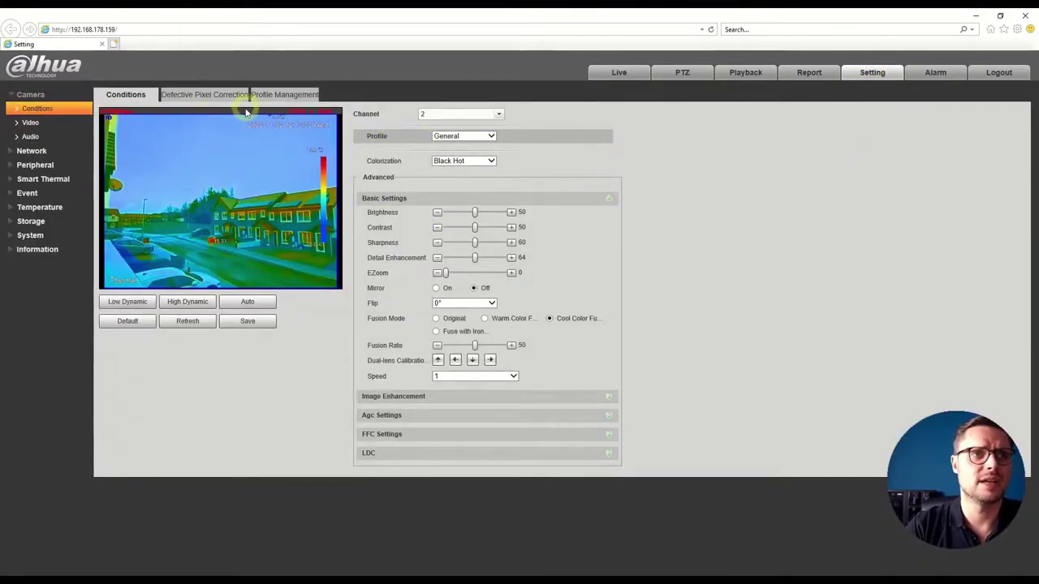
left_click(438, 114)
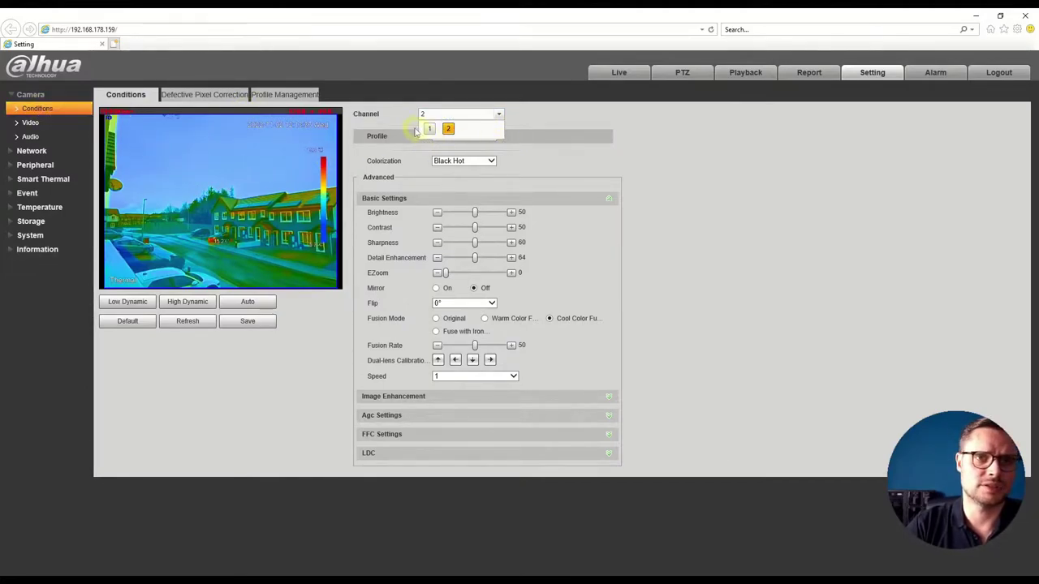
left_click(431, 129)
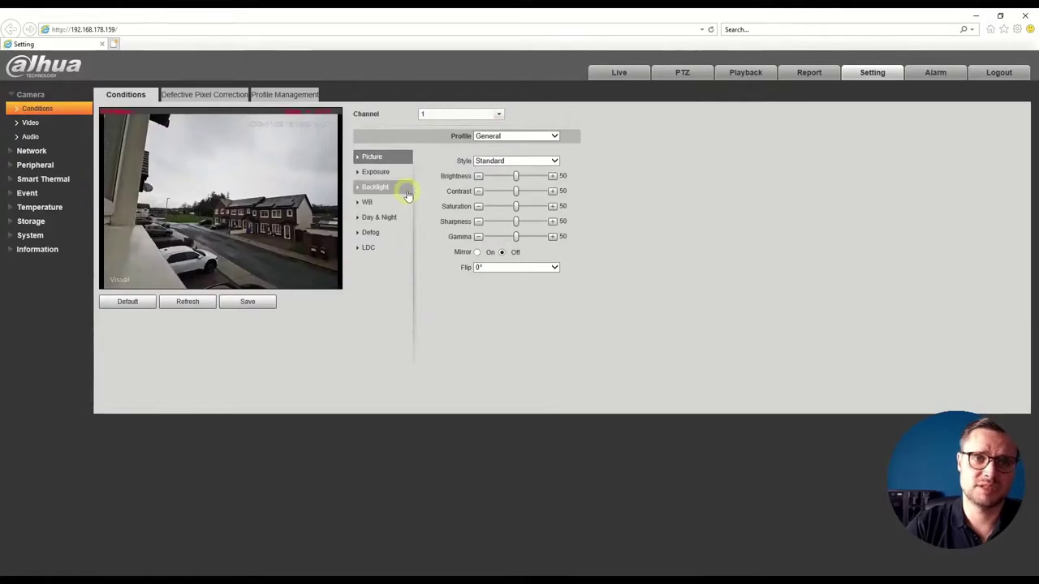
left_click(467, 115)
left_click(449, 131)
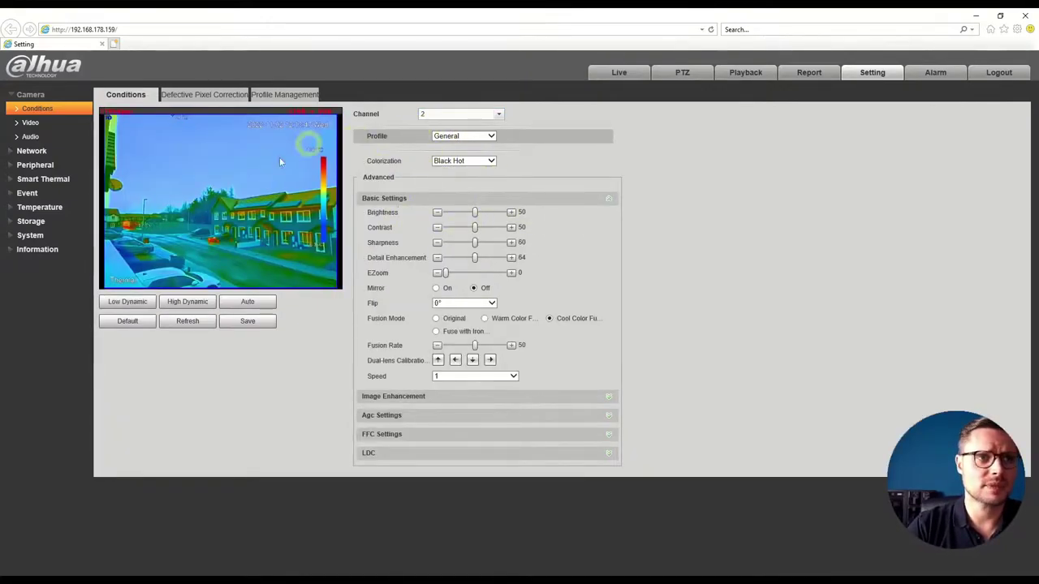
Set channel 2's fusion mode to Original and save, try the Warm Color fusion mode, and switch back to Original
left_click(437, 319)
left_click(248, 321)
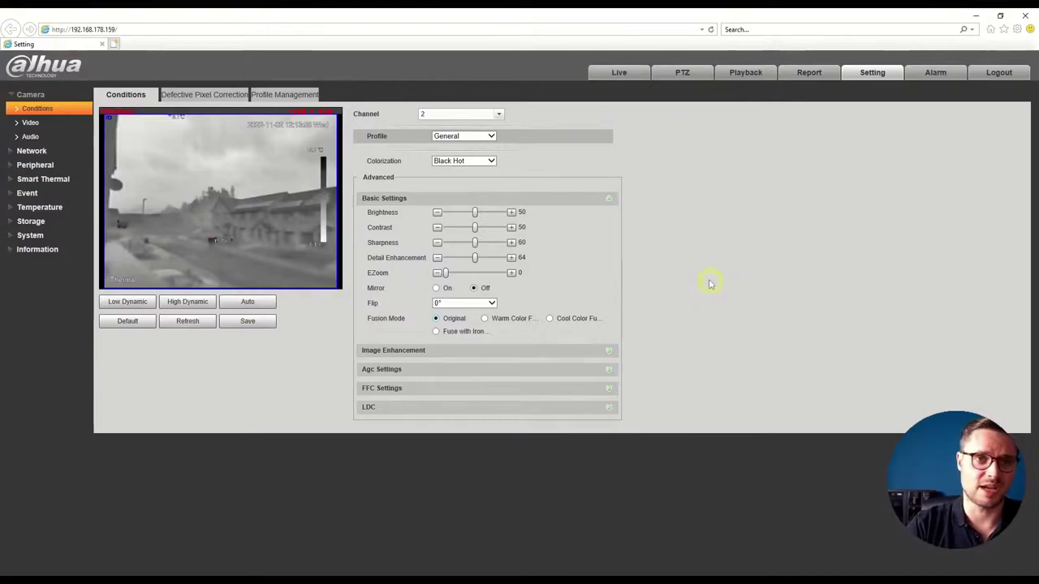
left_click(485, 319)
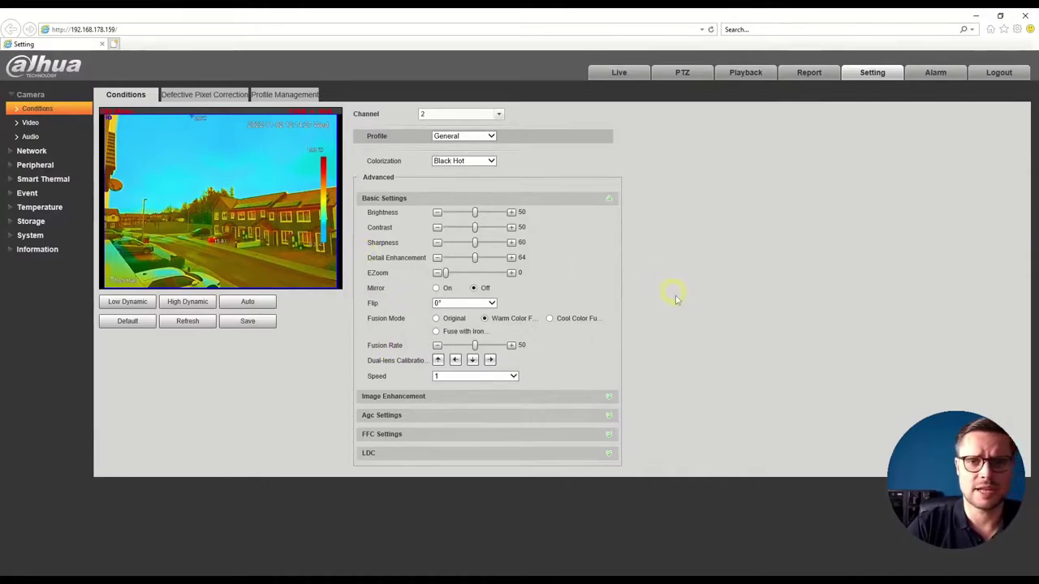
left_click(437, 319)
Try the White Hot, Fusion, Ironbow1 and Color1 colorizations on the thermal channel and return it to Black Hot
left_click(468, 162)
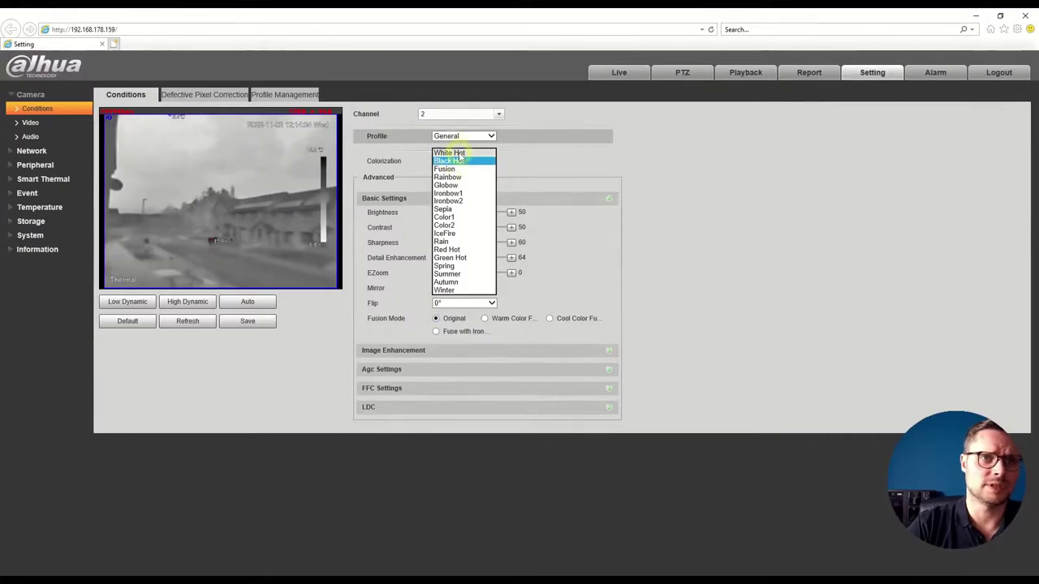
left_click(461, 154)
left_click(468, 161)
left_click(451, 161)
left_click(459, 164)
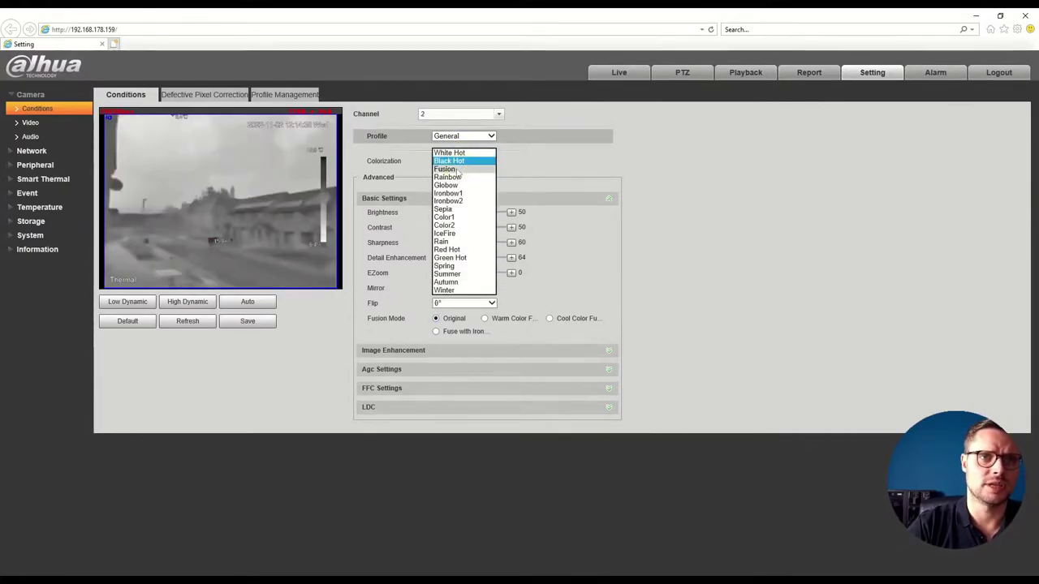
left_click(454, 169)
left_click(467, 160)
left_click(453, 185)
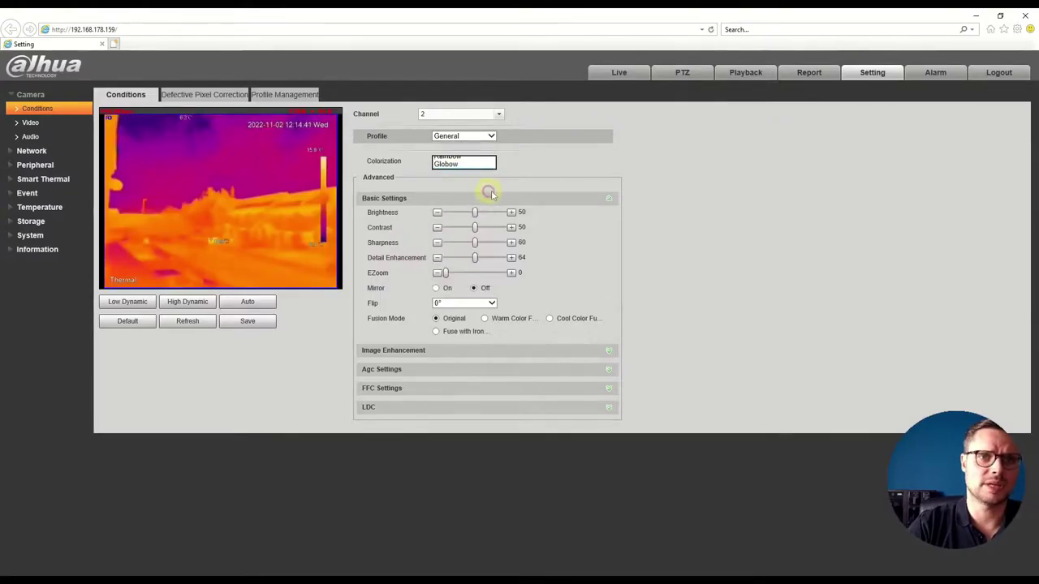
left_click(464, 161)
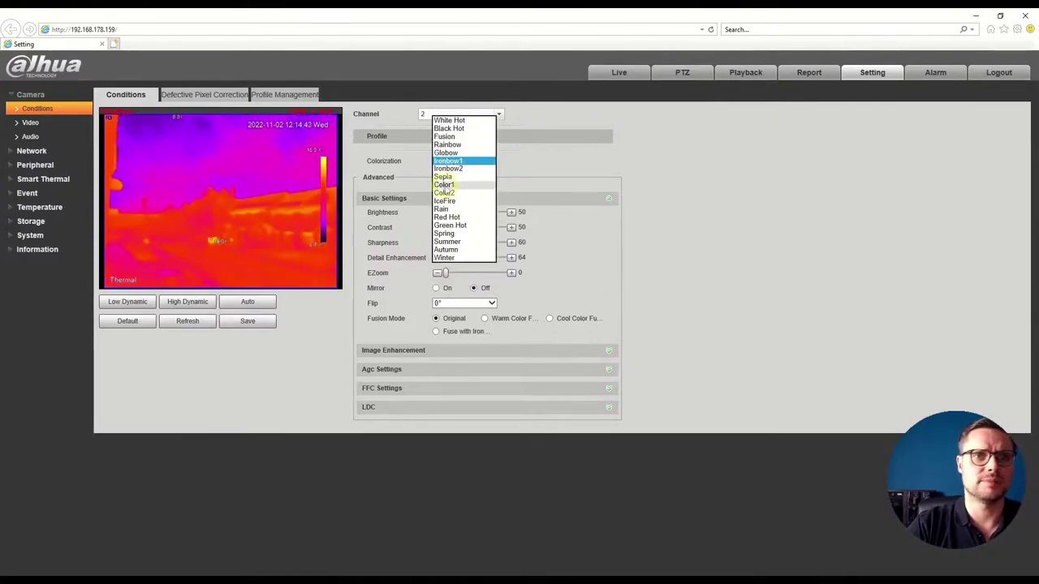
left_click(453, 185)
left_click(466, 160)
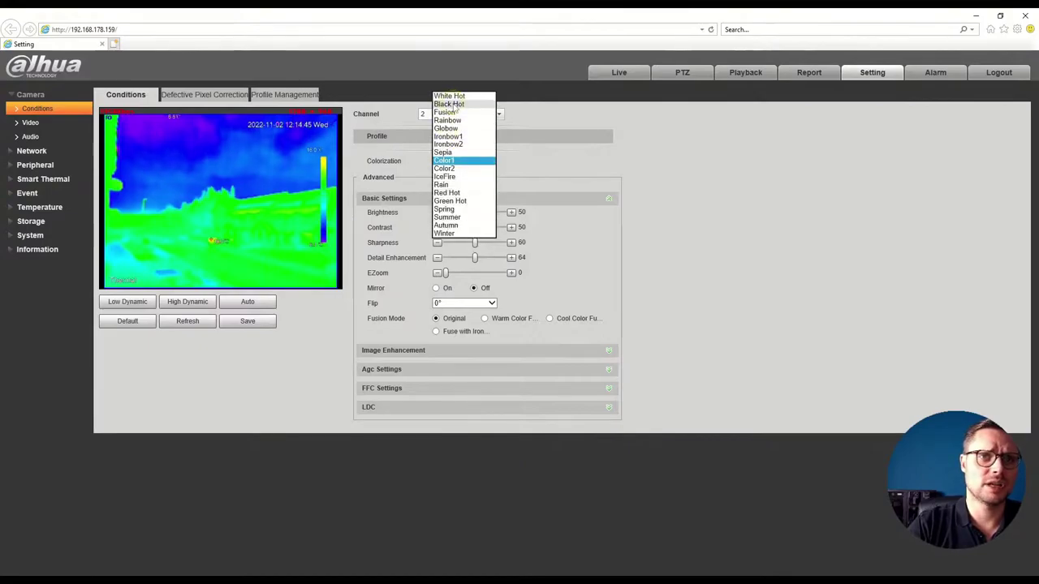
left_click(448, 104)
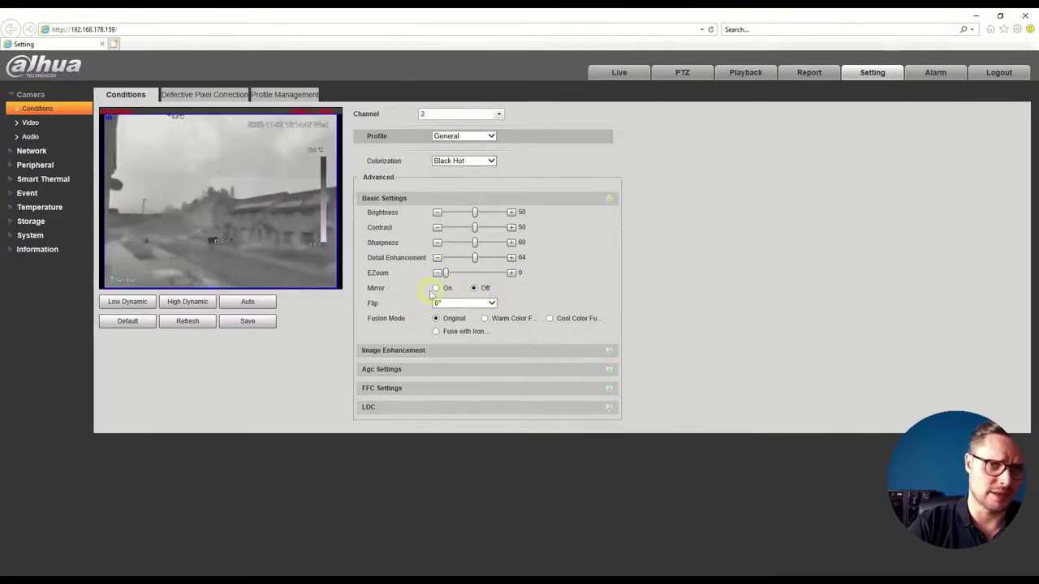
Set channel 2's fusion mode to Cool Color after trying Warm Color, and save the image settings
left_click(484, 319)
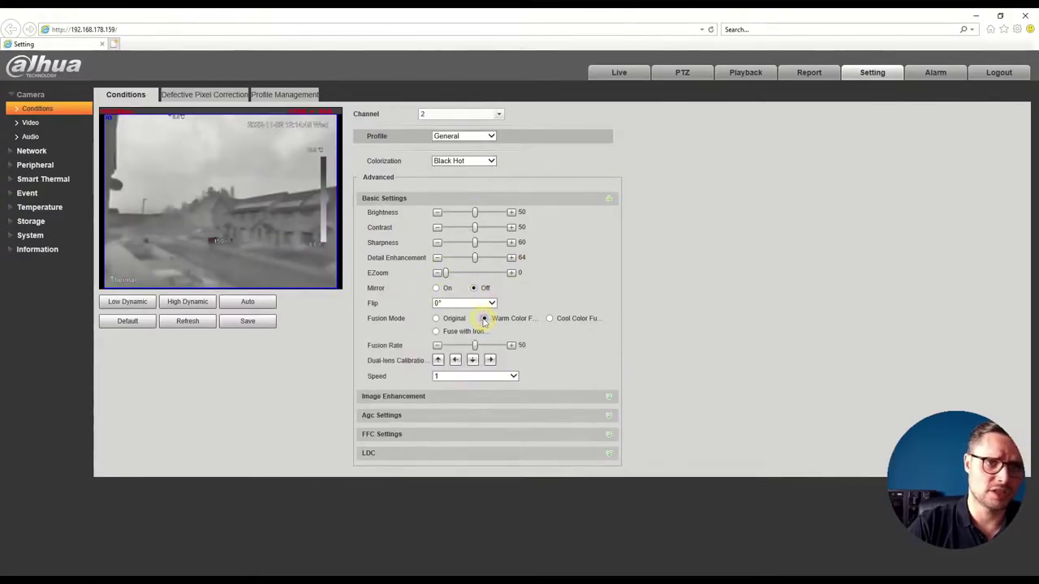
left_click(549, 320)
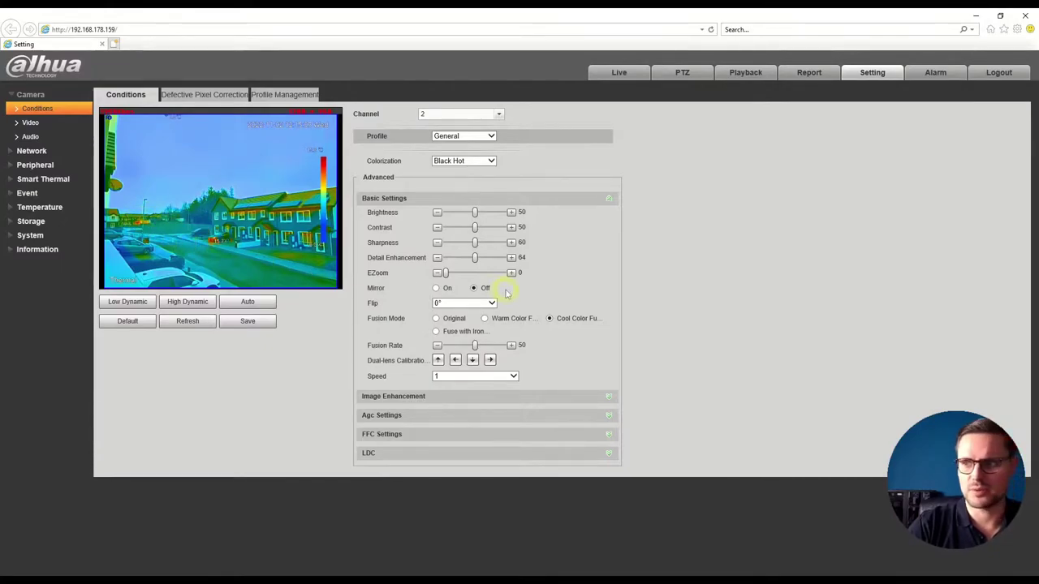
left_click(250, 321)
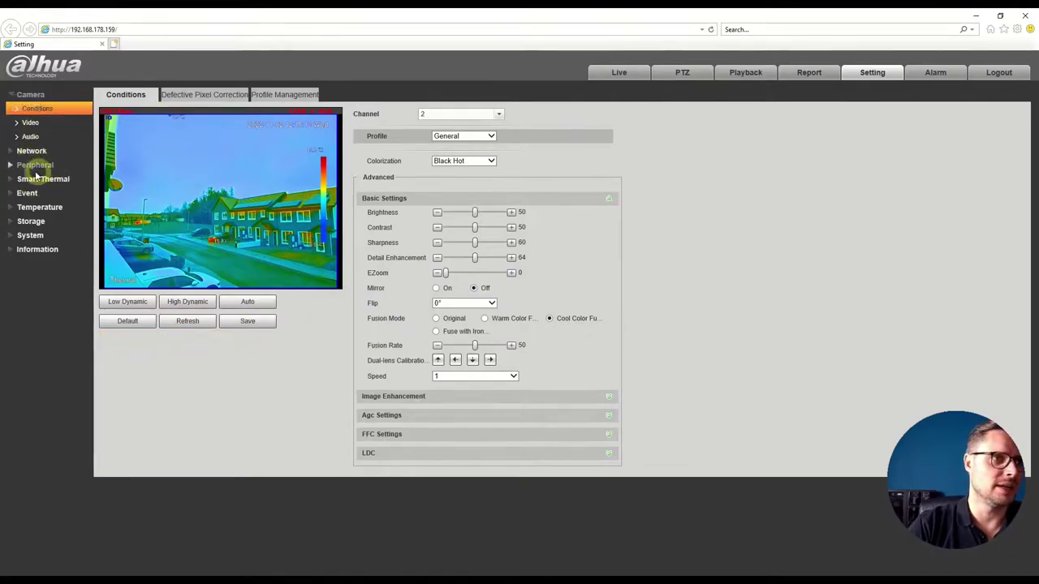
Open the Smart Thermal Smart Plan settings and switch the plan's channel to 2
left_click(43, 179)
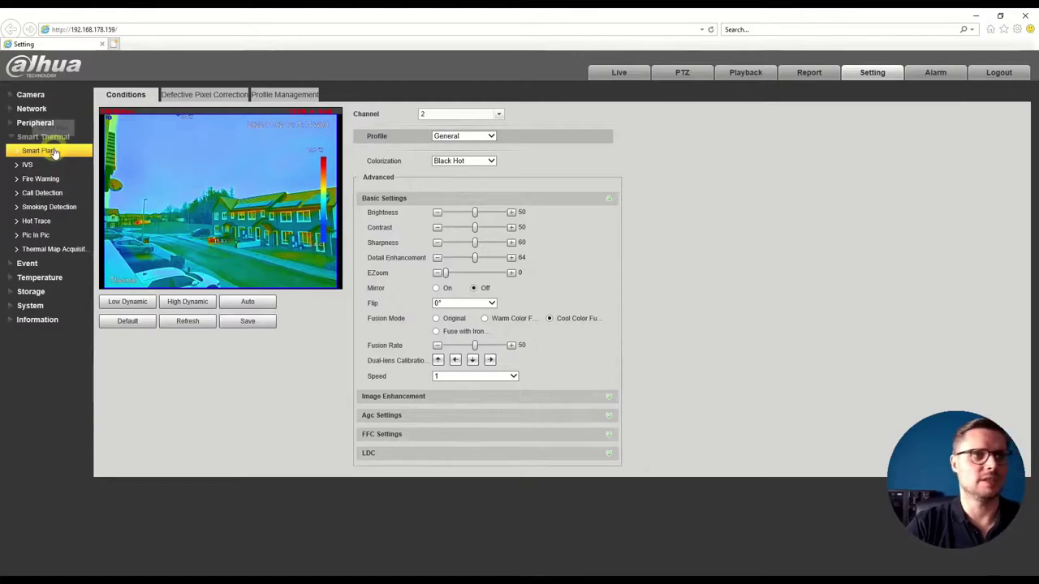
left_click(54, 152)
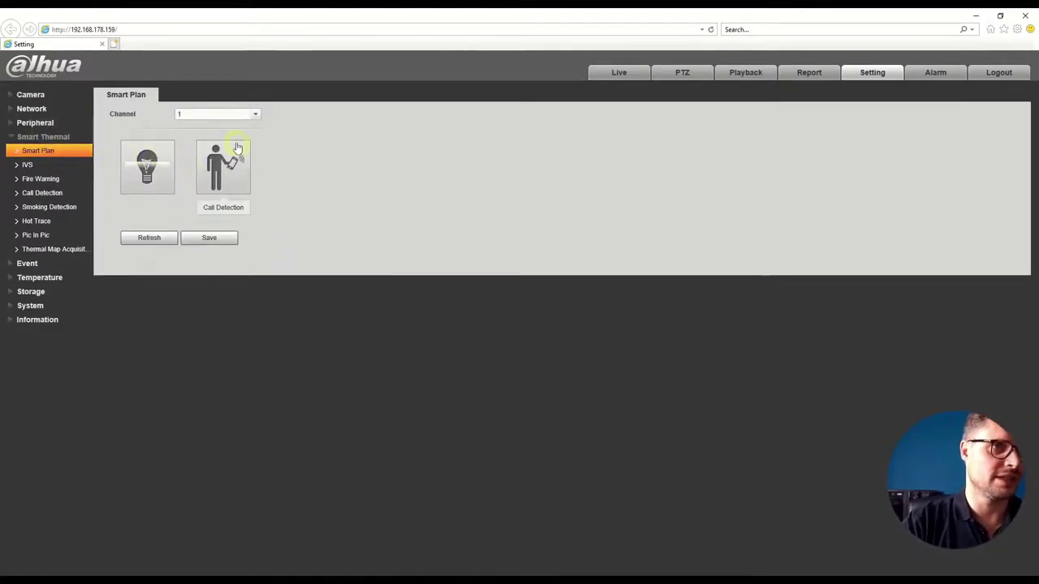
left_click(217, 118)
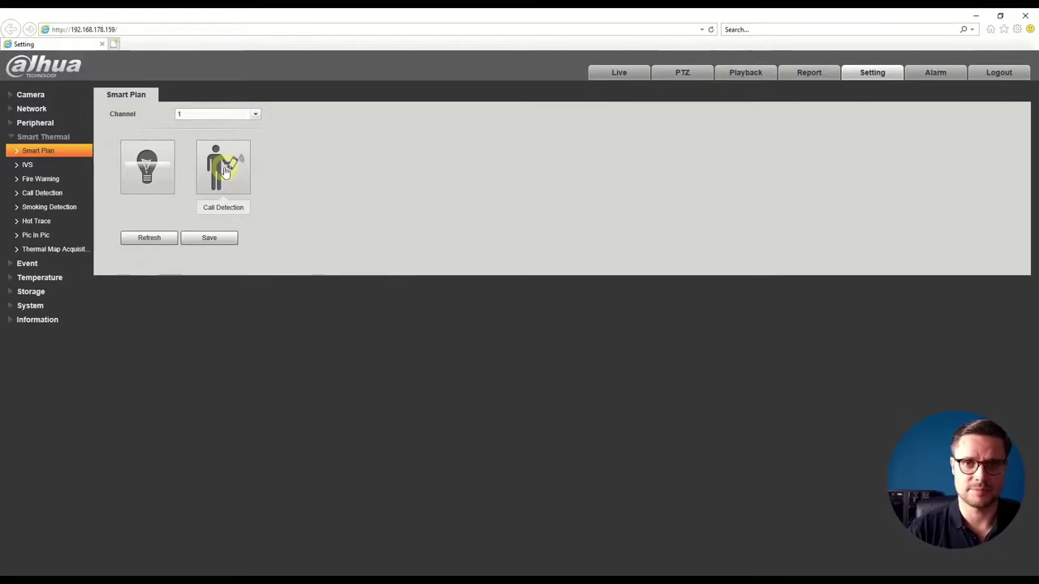
left_click(394, 231)
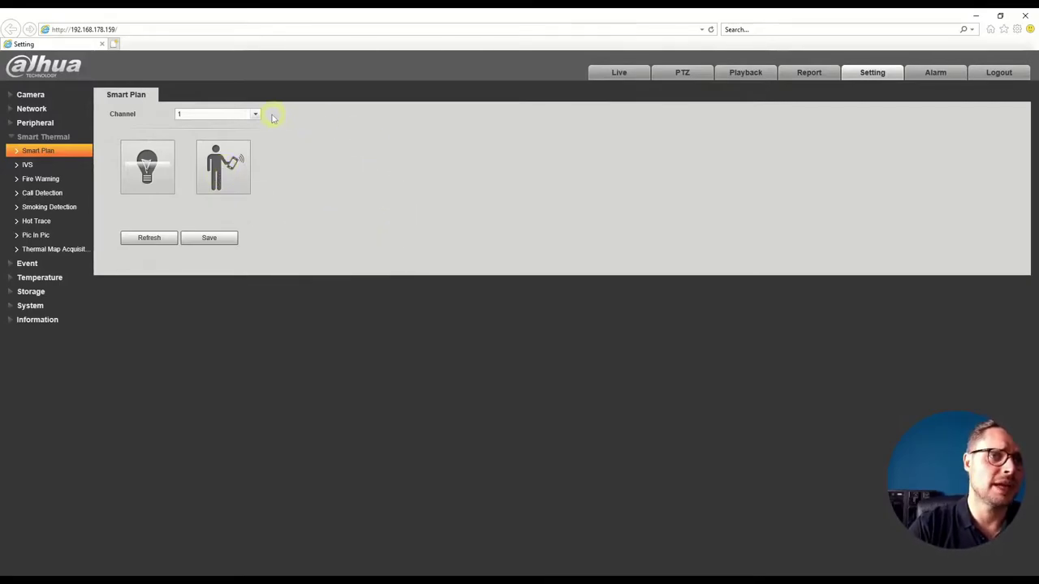
left_click(255, 114)
left_click(203, 130)
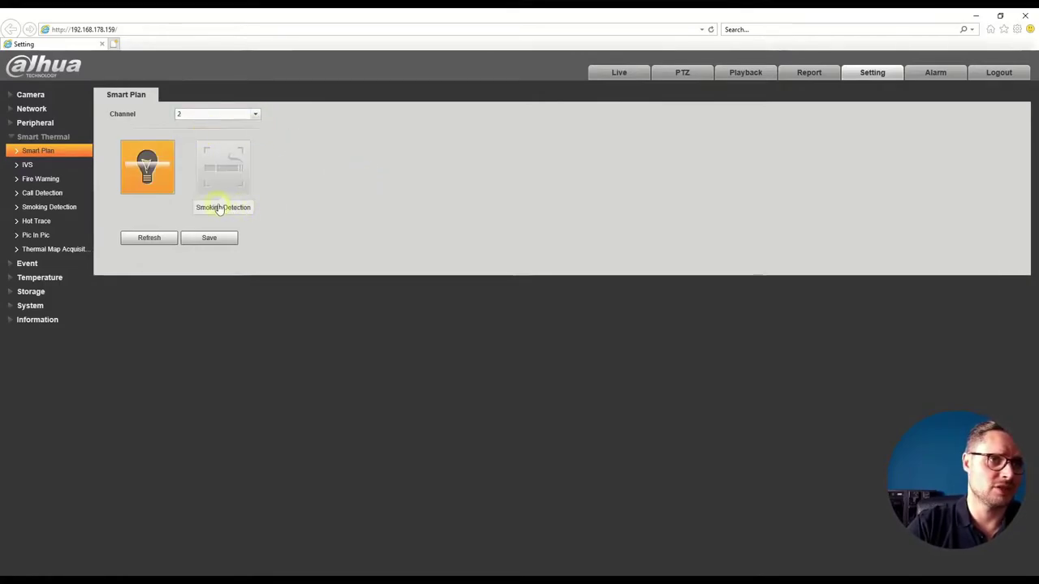
Disable the light-bulb smart plan on channel 2, enable it again, and save the plan
left_click(309, 203)
left_click(162, 158)
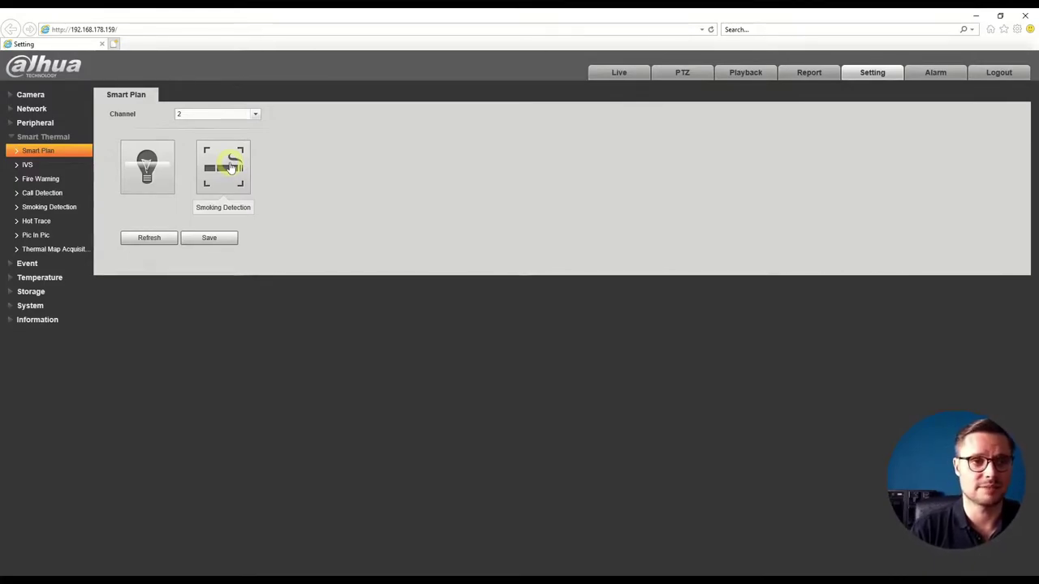
left_click(147, 165)
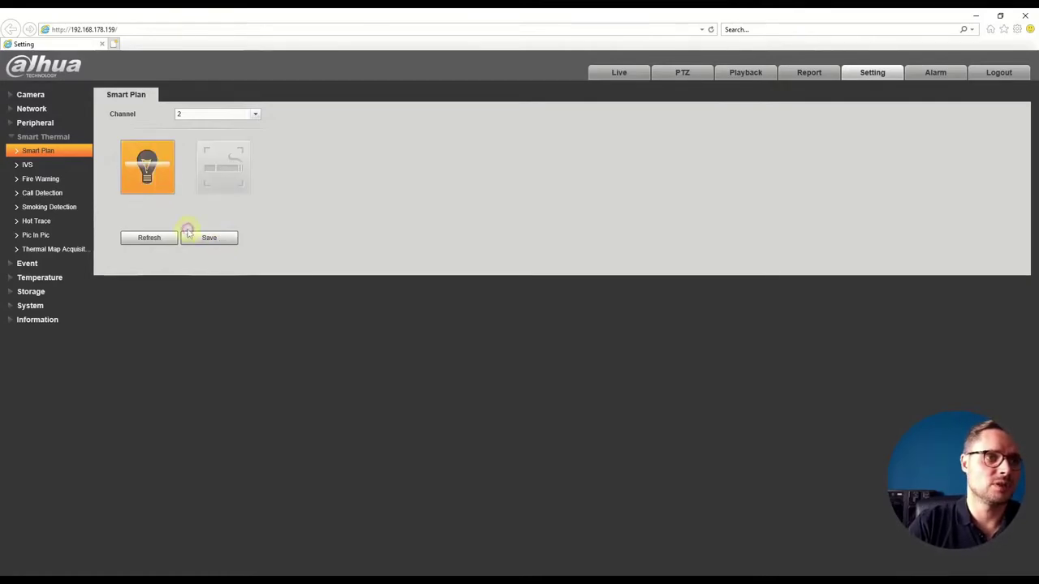
left_click(217, 246)
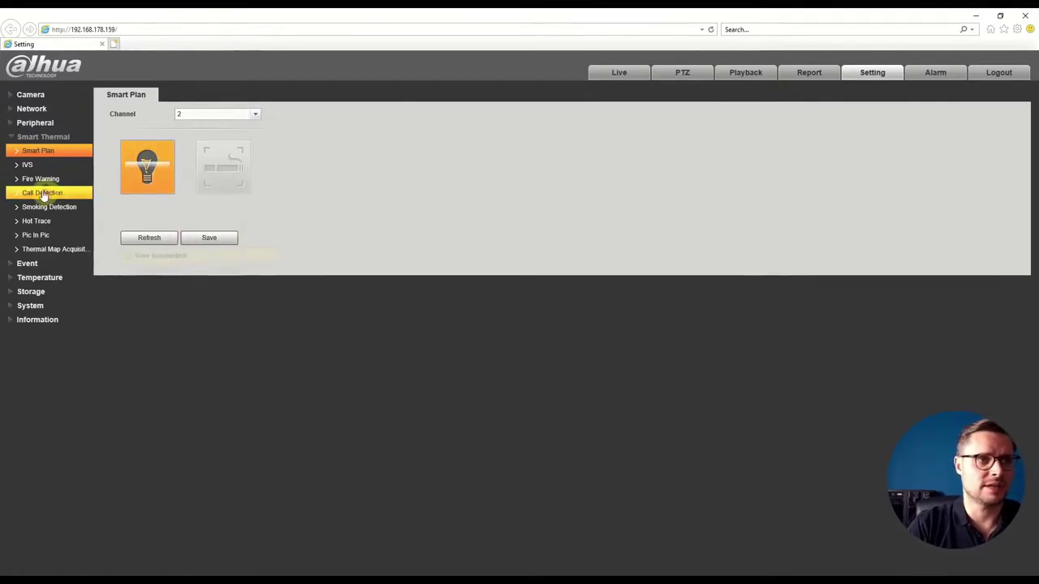
Open the IVS rule configuration, delete the existing IVS-1 rule, and add a new rule with type Tripwire
left_click(28, 165)
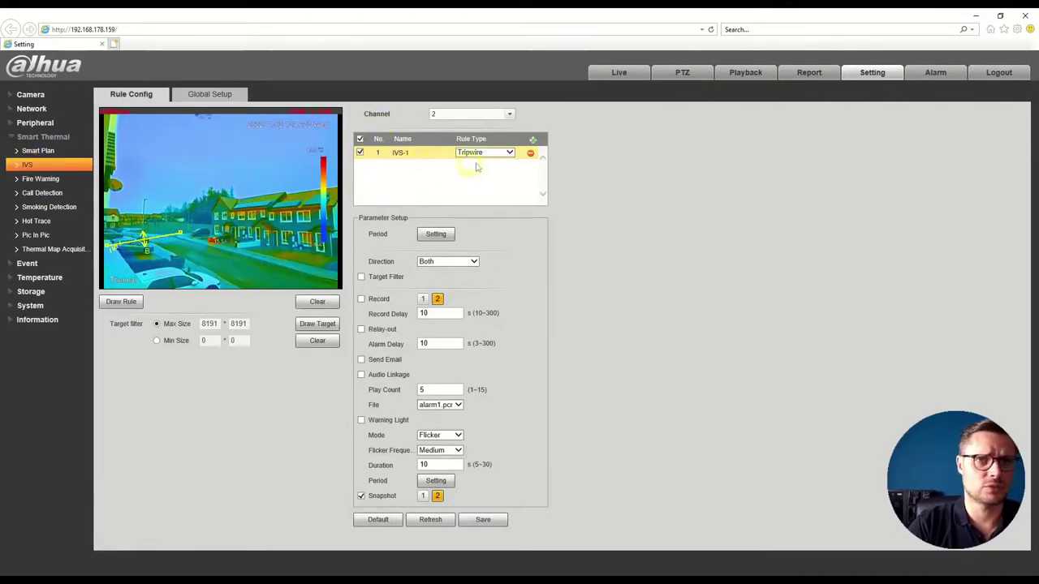
left_click(531, 154)
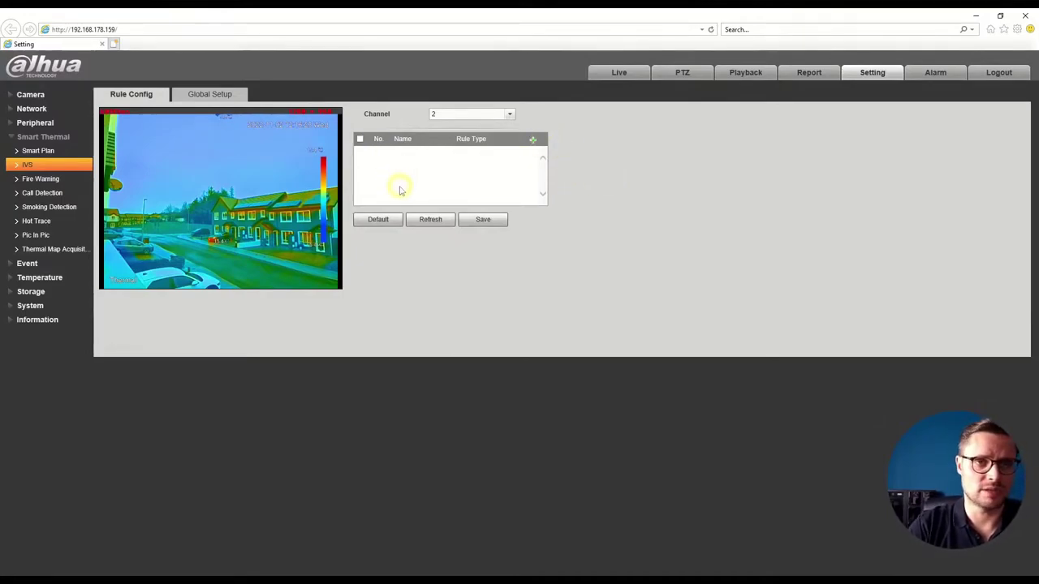
left_click(533, 139)
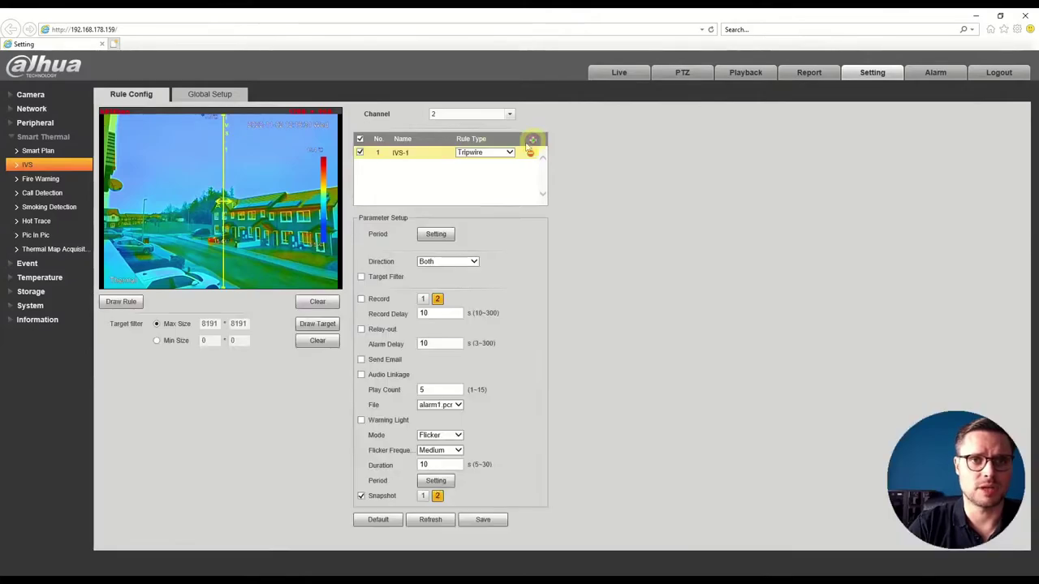
left_click(479, 153)
left_click(472, 154)
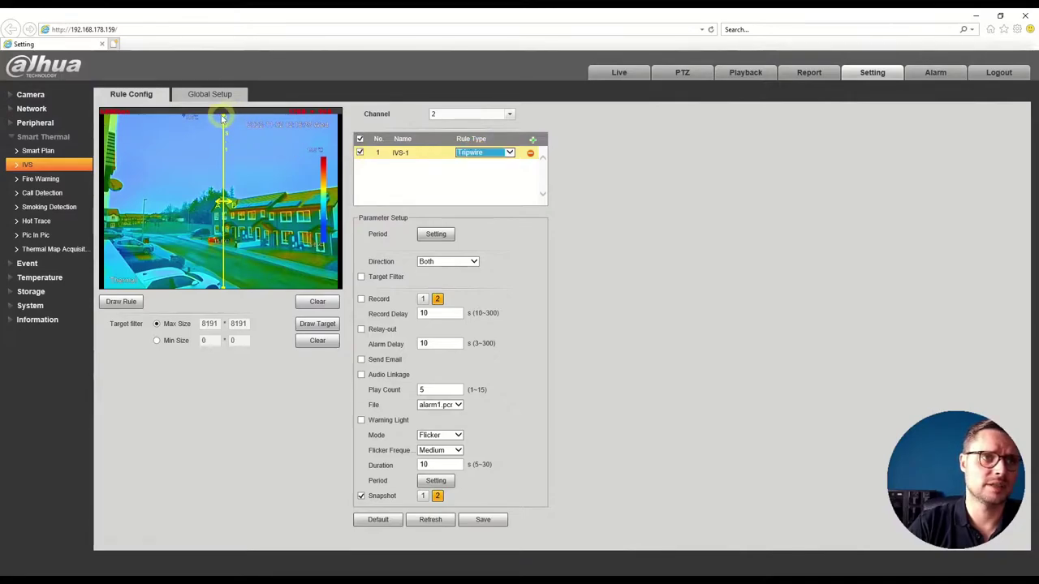
Reposition the tripwire's endpoints so the line runs across the road beside the parked white car, keeping the Tripwire rule type
left_click_drag(226, 118, 276, 237)
left_click_drag(223, 288, 150, 262)
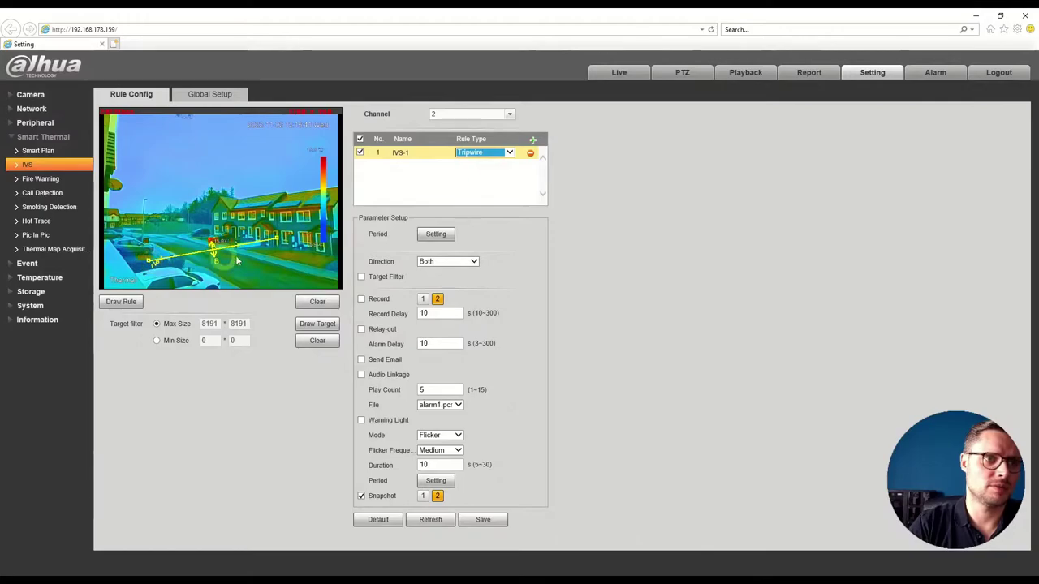
left_click_drag(276, 238, 243, 250)
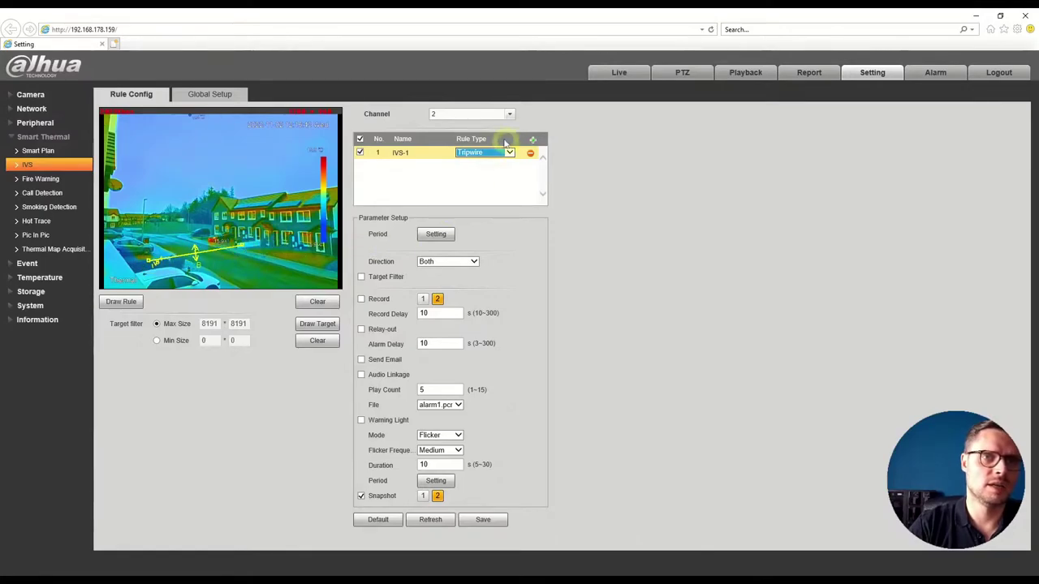
left_click(505, 174)
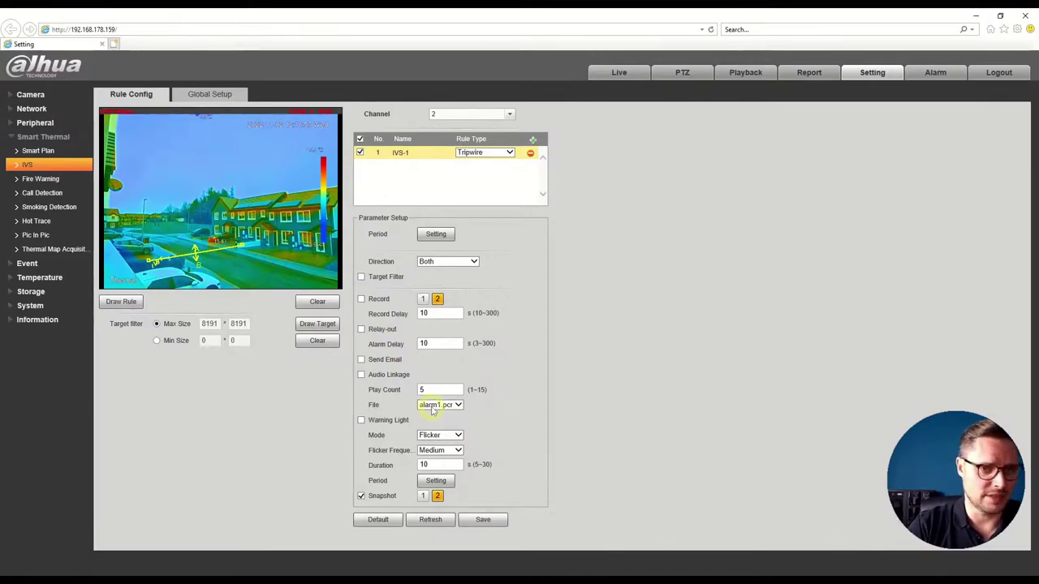
Review the tripwire rule's warning light modes, flicker frequency options and audio linkage files, leaving the warning light disabled
left_click(362, 420)
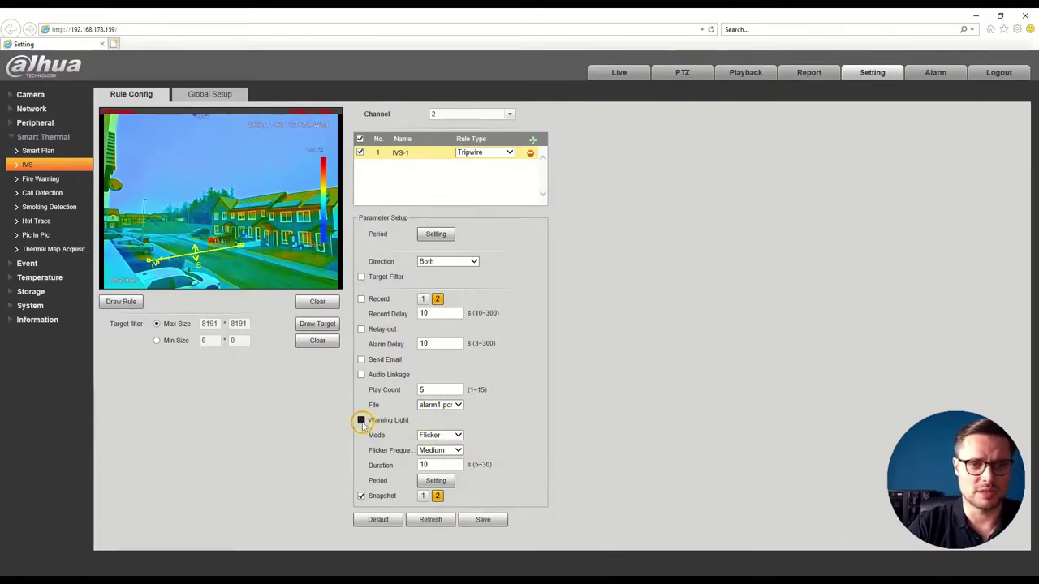
left_click(361, 421)
left_click(458, 436)
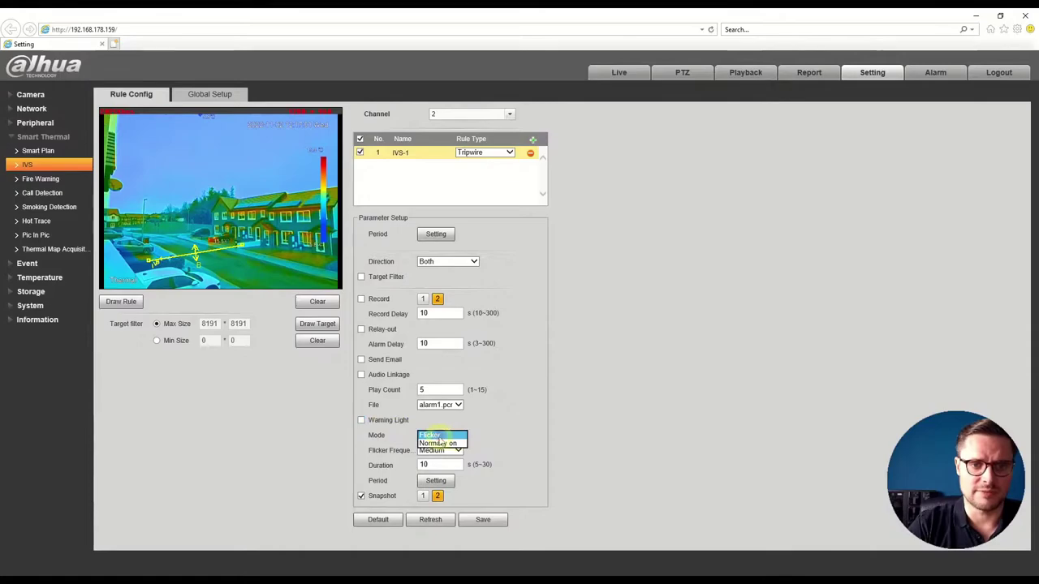
left_click(454, 452)
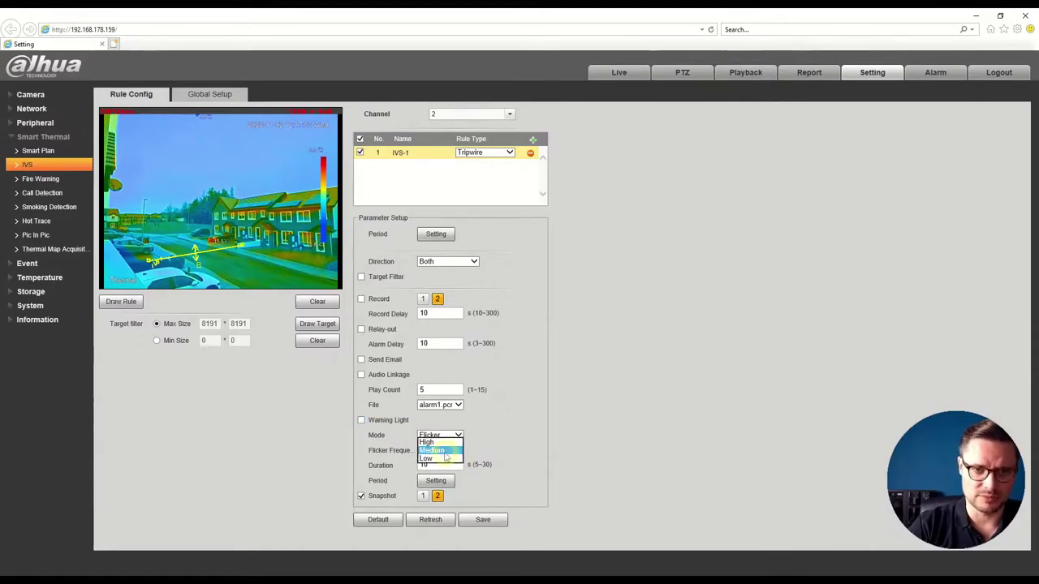
left_click(661, 425)
left_click(431, 516)
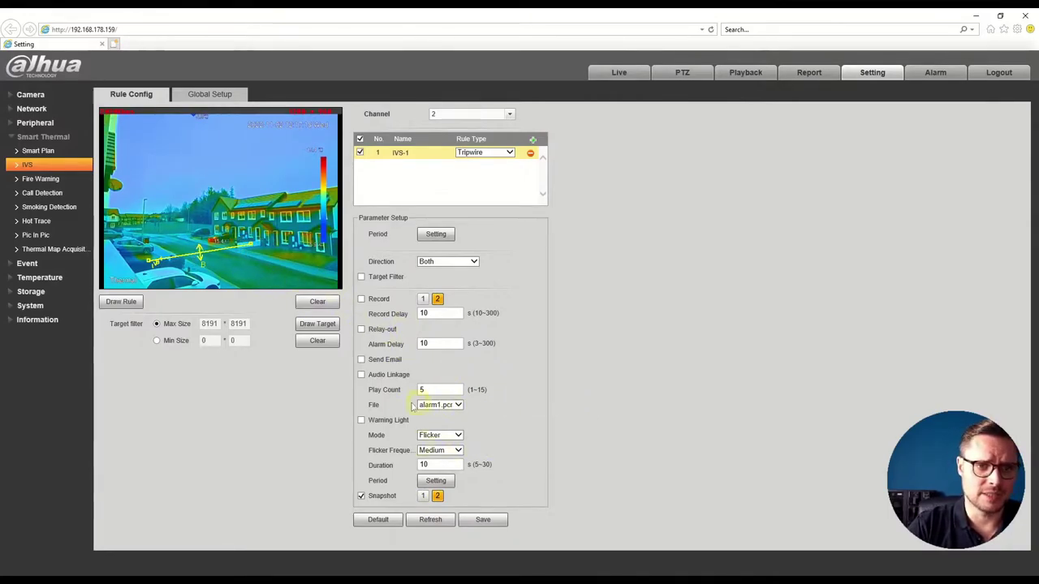
left_click(457, 406)
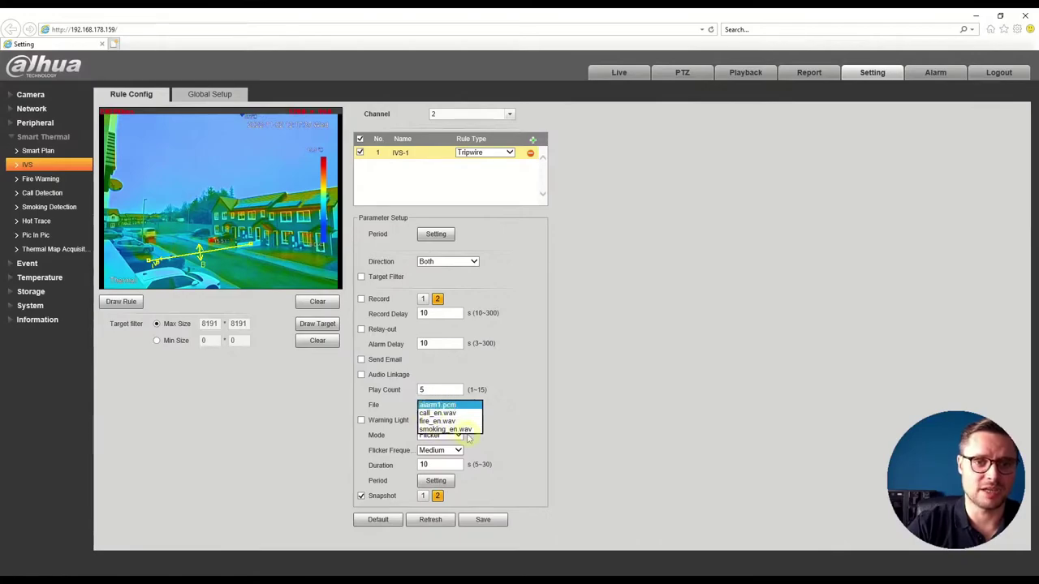
left_click(587, 429)
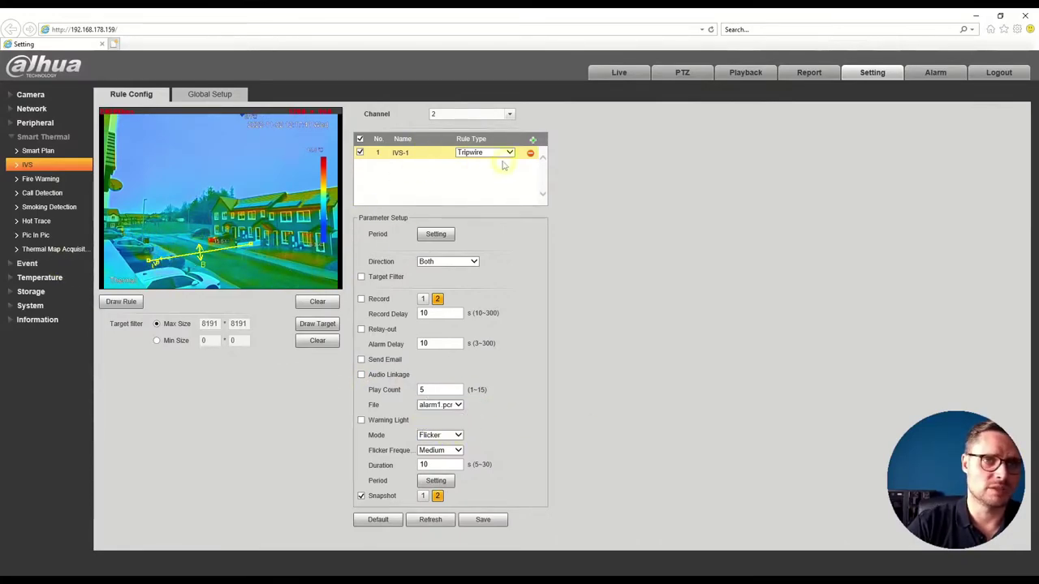
Add a second IVS rule on channel 2 and set its rule type to Intrusion
left_click(533, 140)
left_click(495, 167)
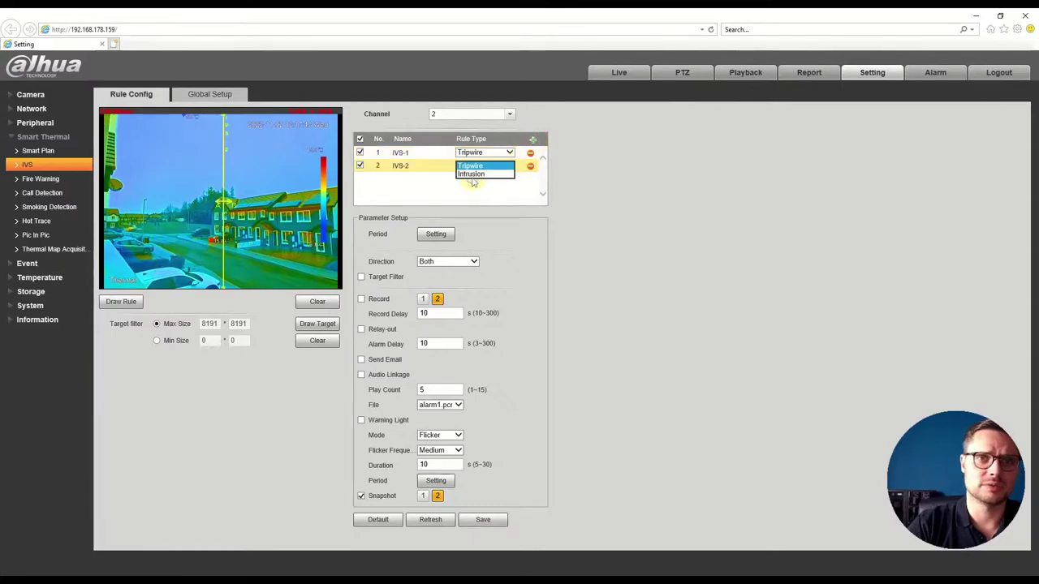
left_click(471, 174)
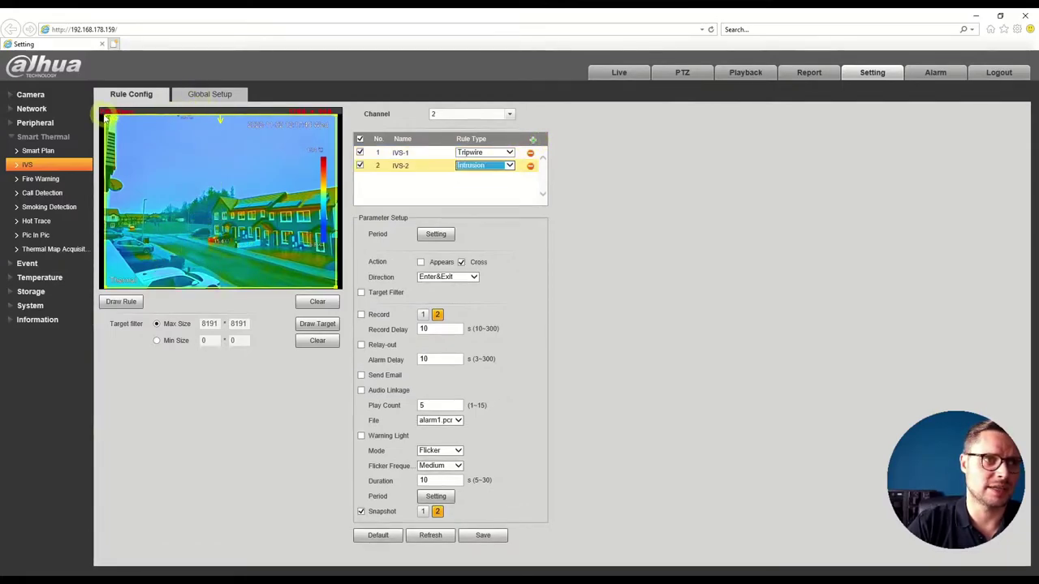
Replace the intrusion rule's full-frame region with a polygon around the parking area beyond the white car, and save the rules
left_click(318, 301)
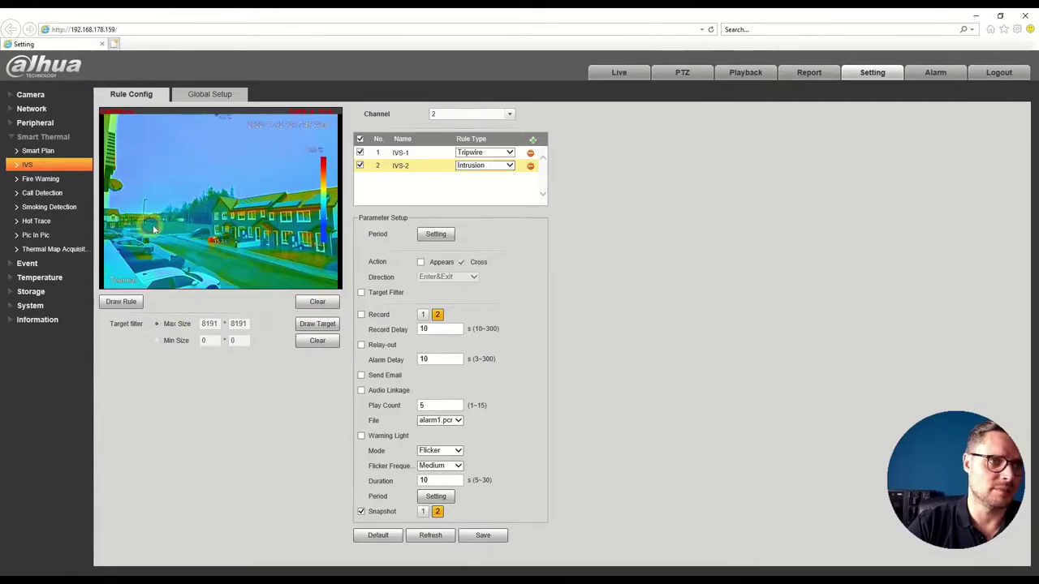
left_click(121, 301)
left_click(111, 219)
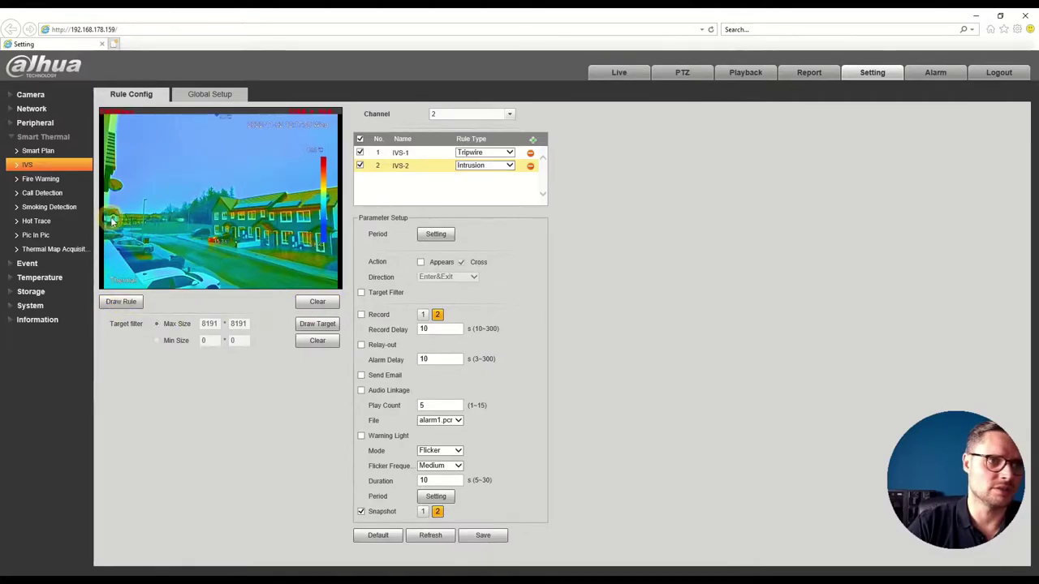
left_click(184, 219)
left_click(196, 249)
left_click(121, 252)
right_click(119, 251)
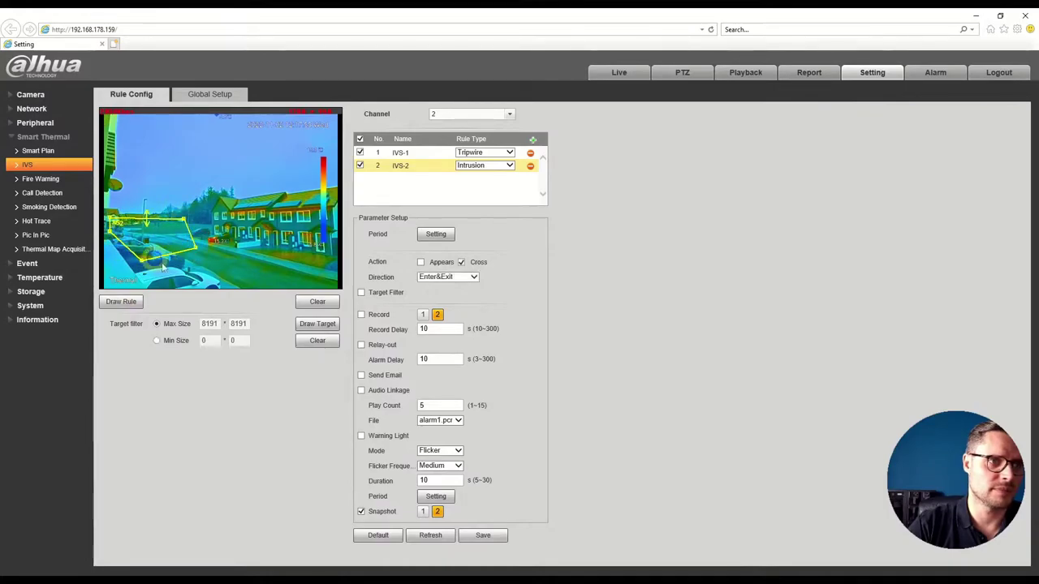
left_click(483, 535)
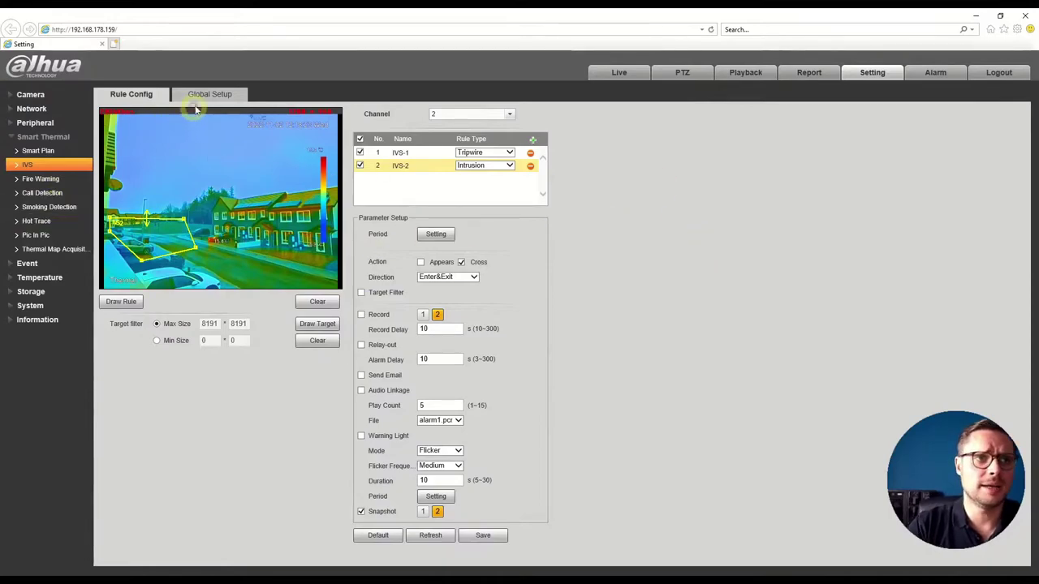
Open the Fire Warning settings, set Region 1's sensitivity to 91, and expand the alarm options
left_click(48, 180)
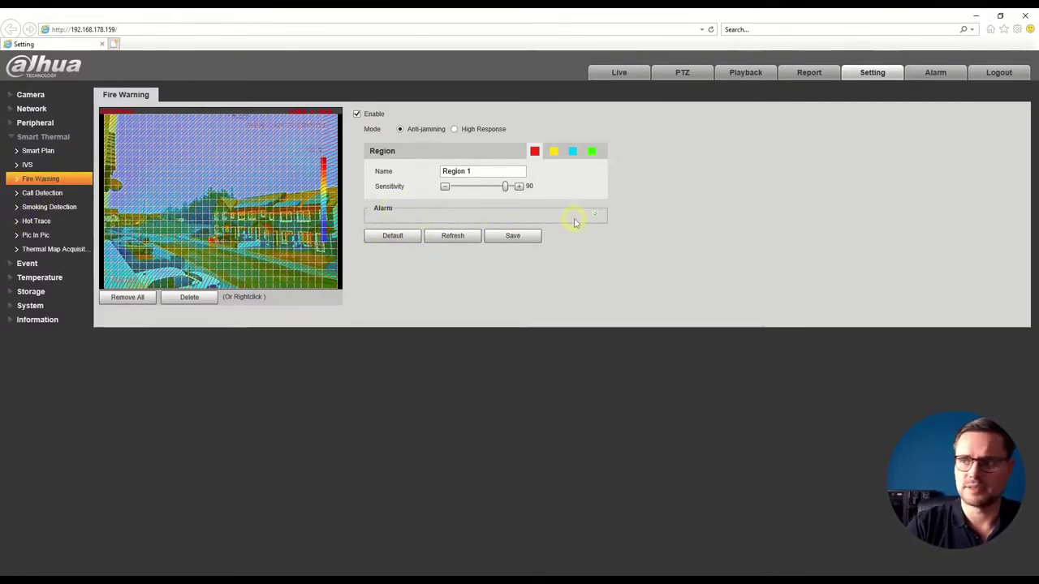
left_click(519, 186)
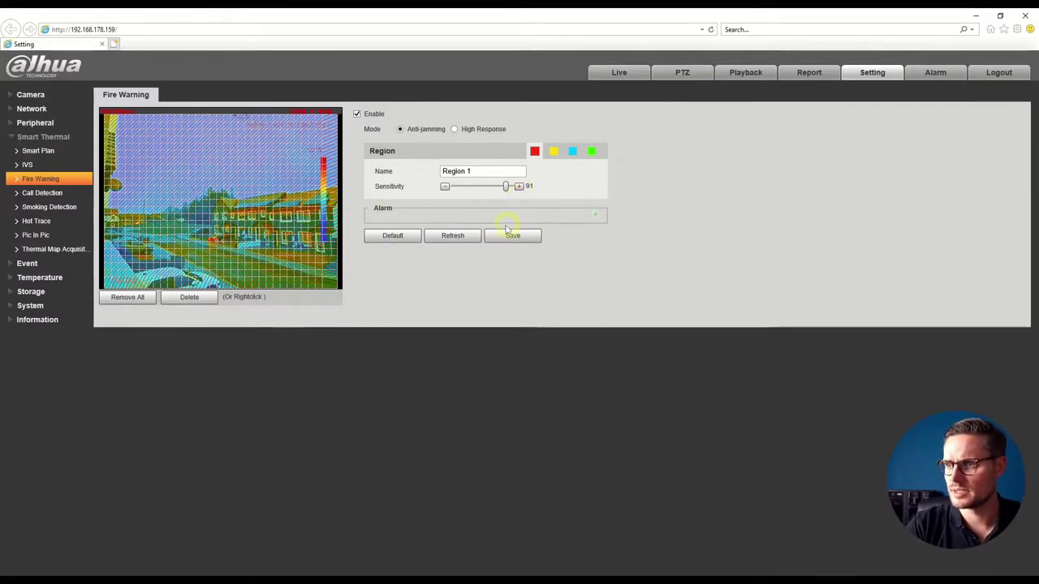
left_click(595, 214)
left_click(990, 354)
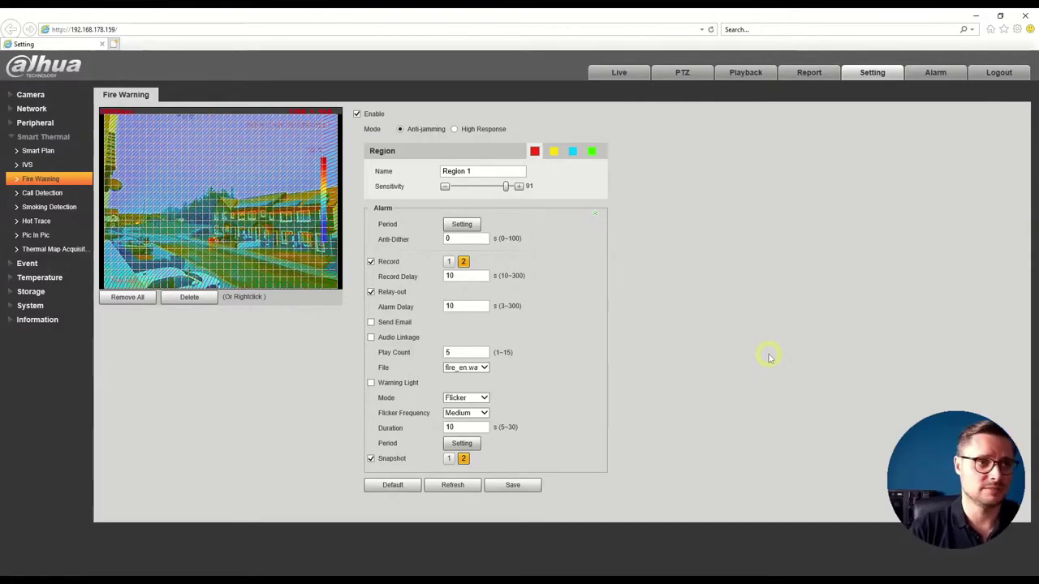
Review the Call Detection, Smoking Detection and Hot Trace settings, and open the Temperature rule configuration
left_click(44, 193)
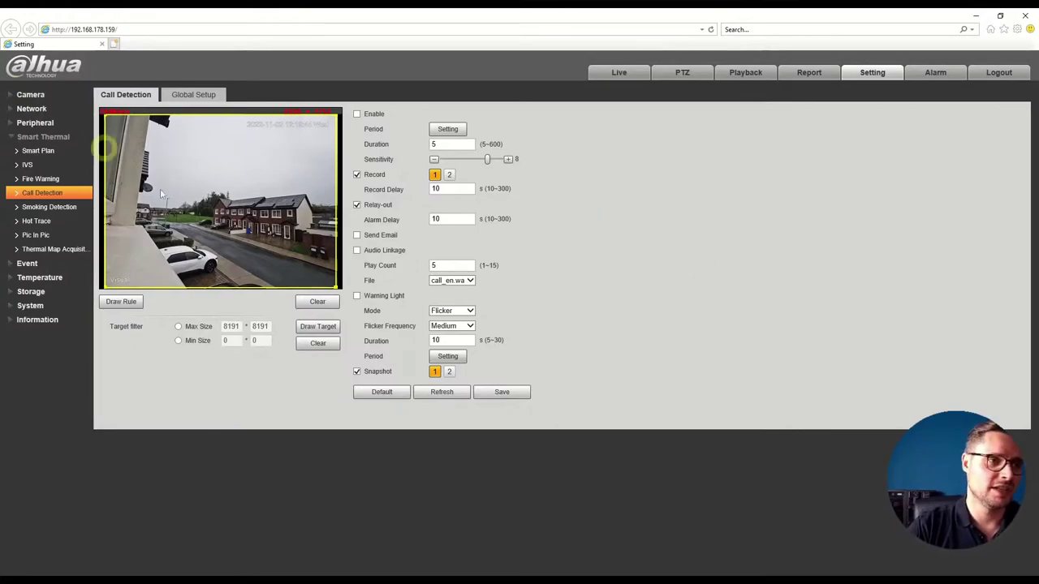
left_click(48, 207)
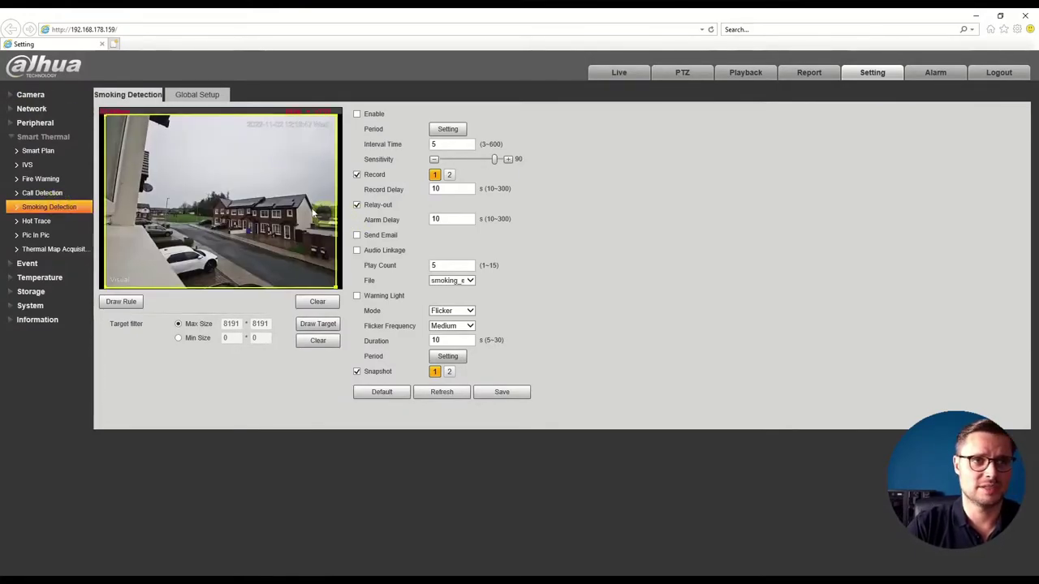
left_click(41, 225)
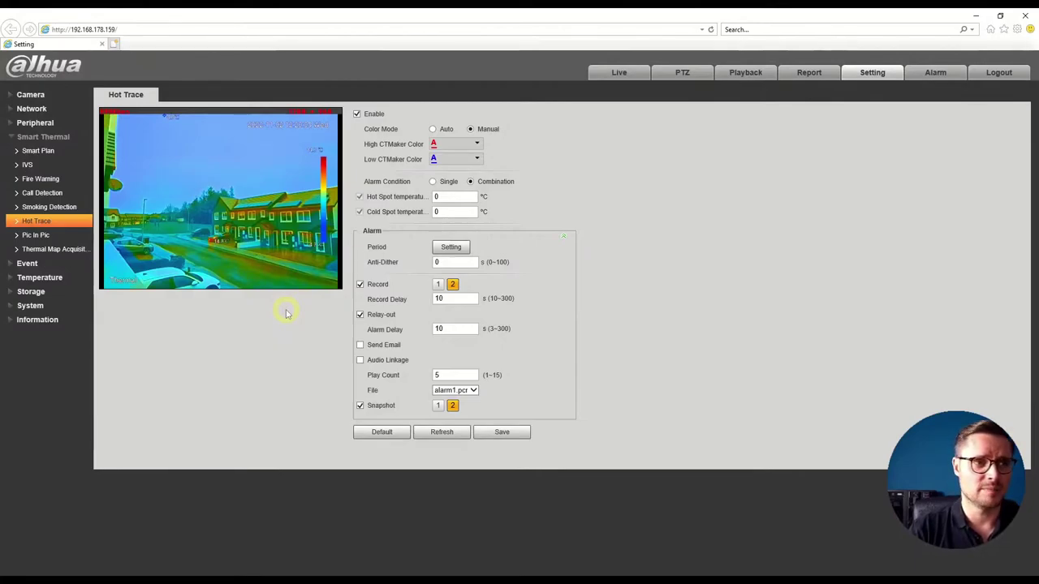
left_click(56, 278)
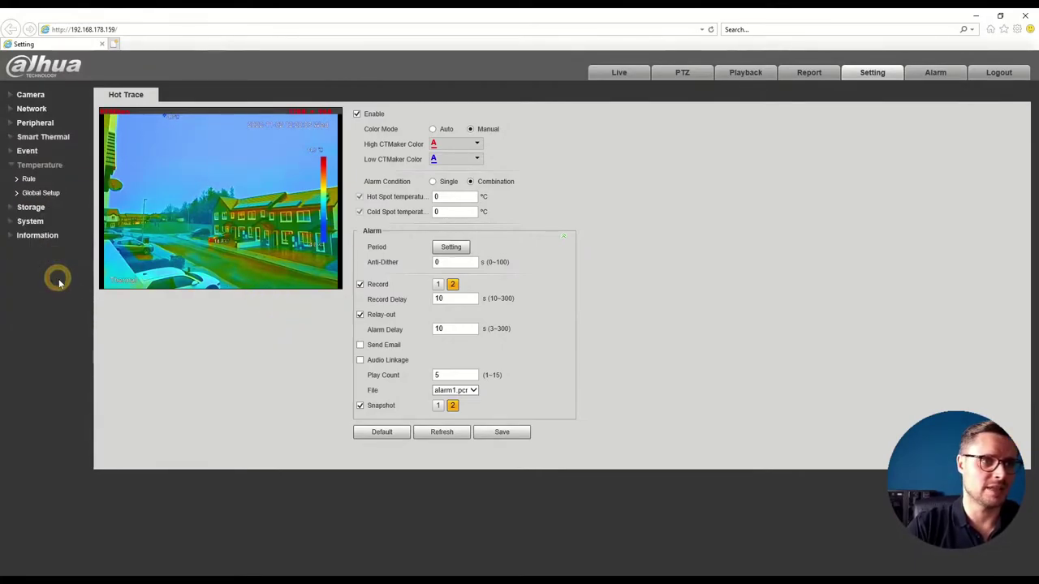
left_click(36, 177)
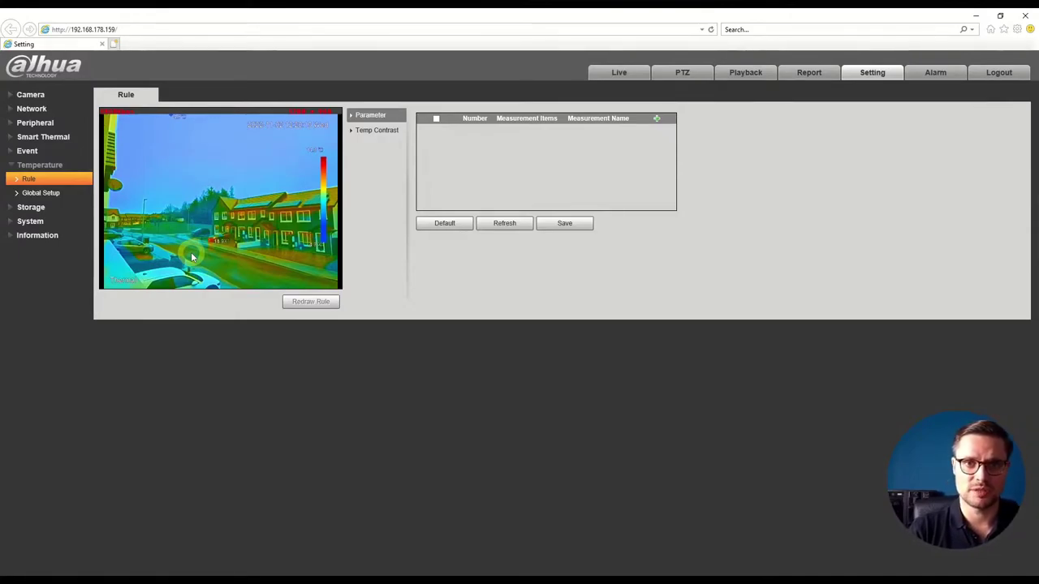
Add a Spot temperature measurement rule and place its point in front of the row of houses
left_click(657, 118)
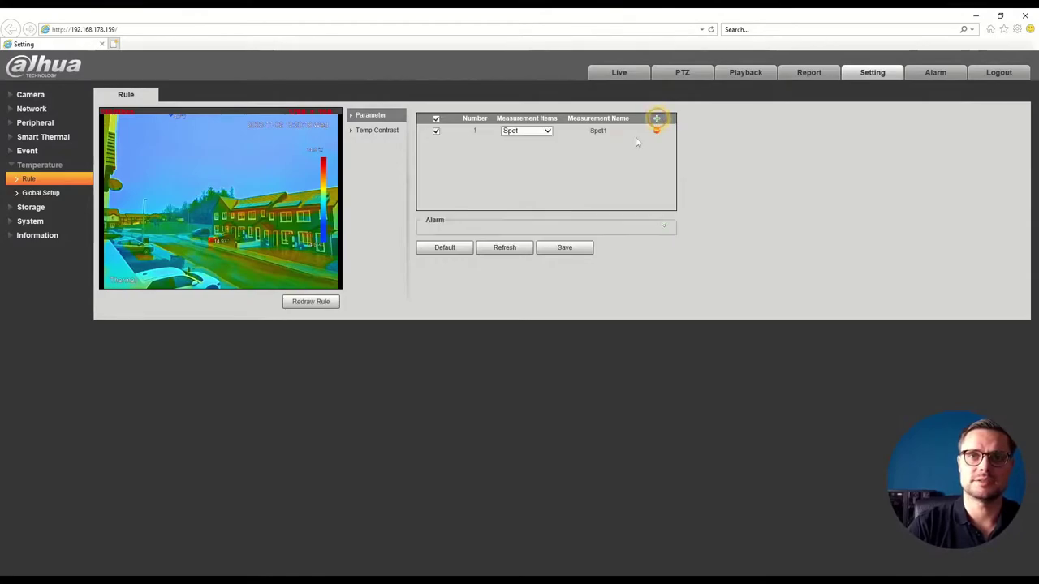
left_click(532, 131)
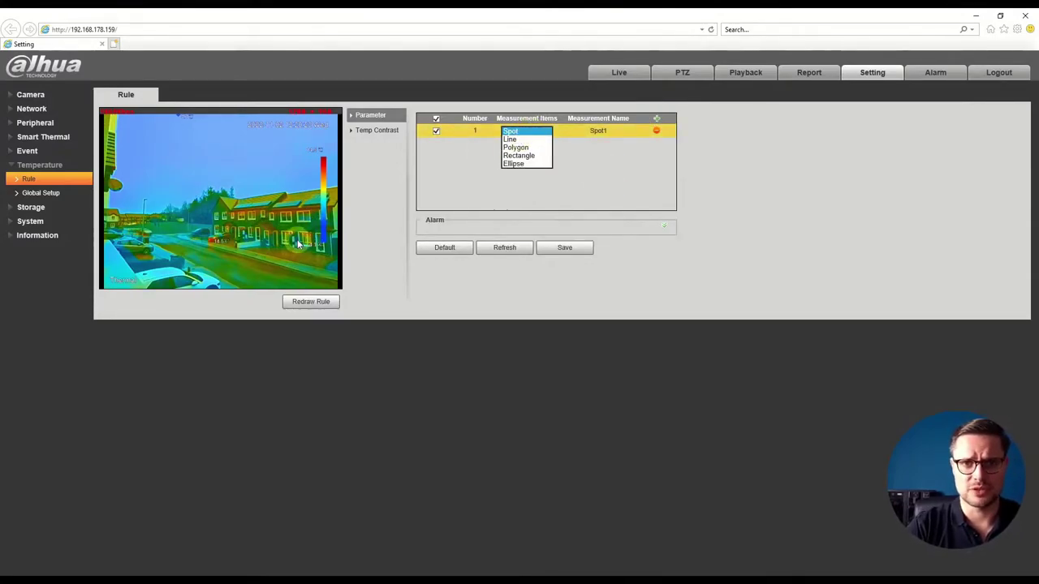
left_click(520, 139)
left_click(524, 130)
left_click(520, 123)
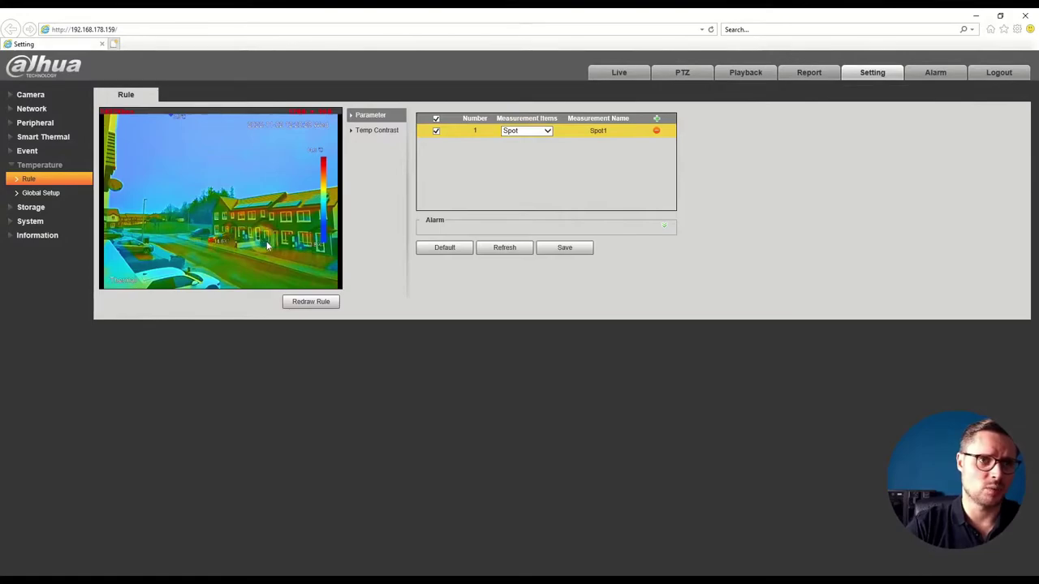
left_click(612, 179)
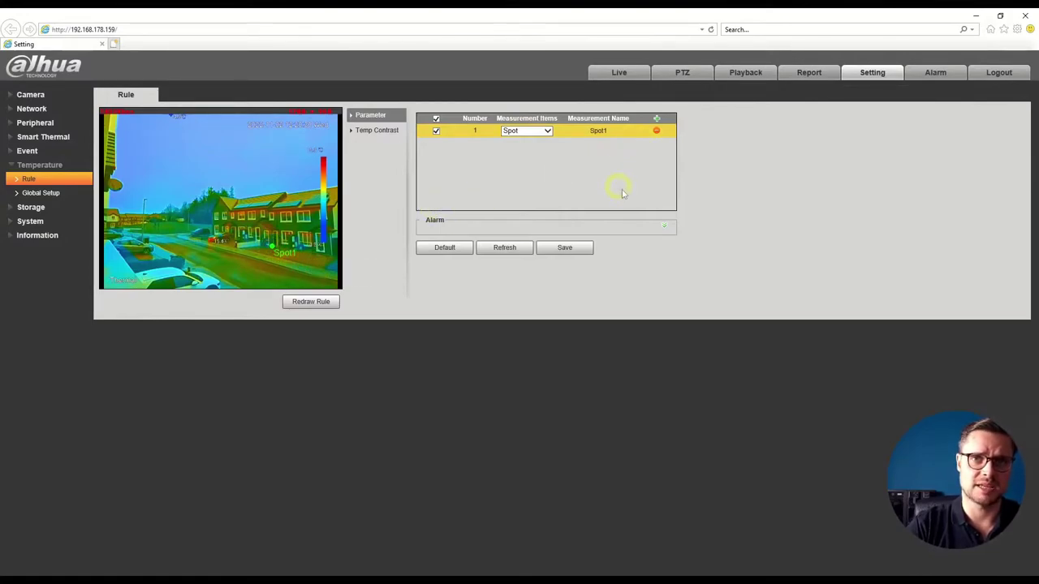
Review the spot measurement's alarm parameters and the Temp Contrast list, and return to the measurement parameters
left_click(665, 225)
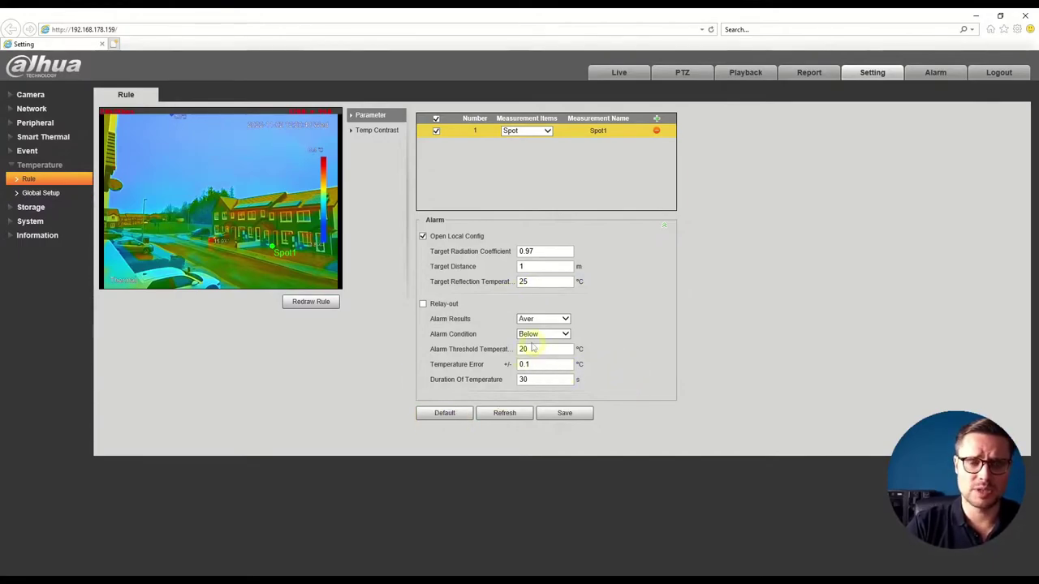
left_click(377, 131)
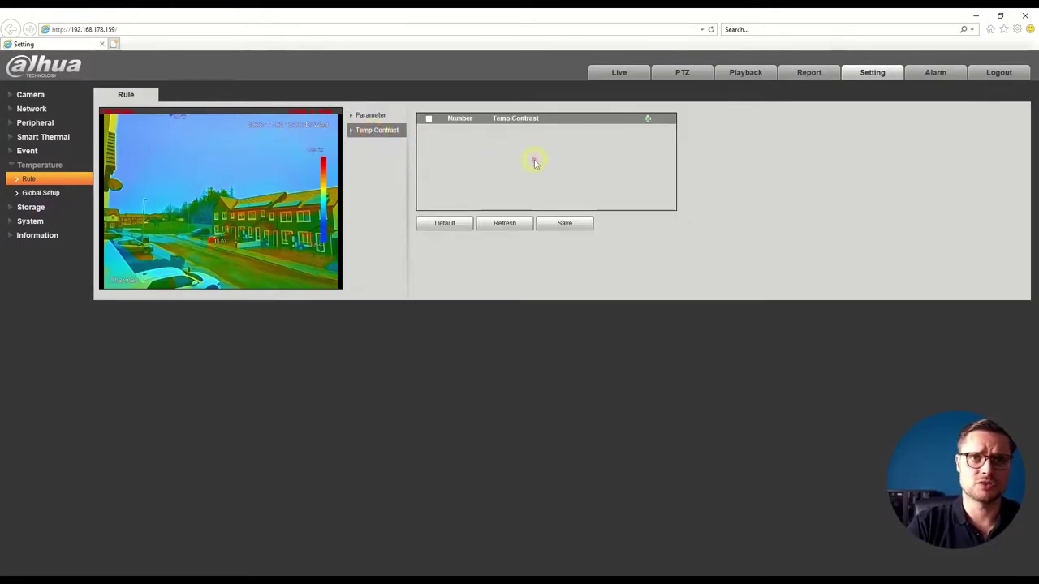
left_click(383, 116)
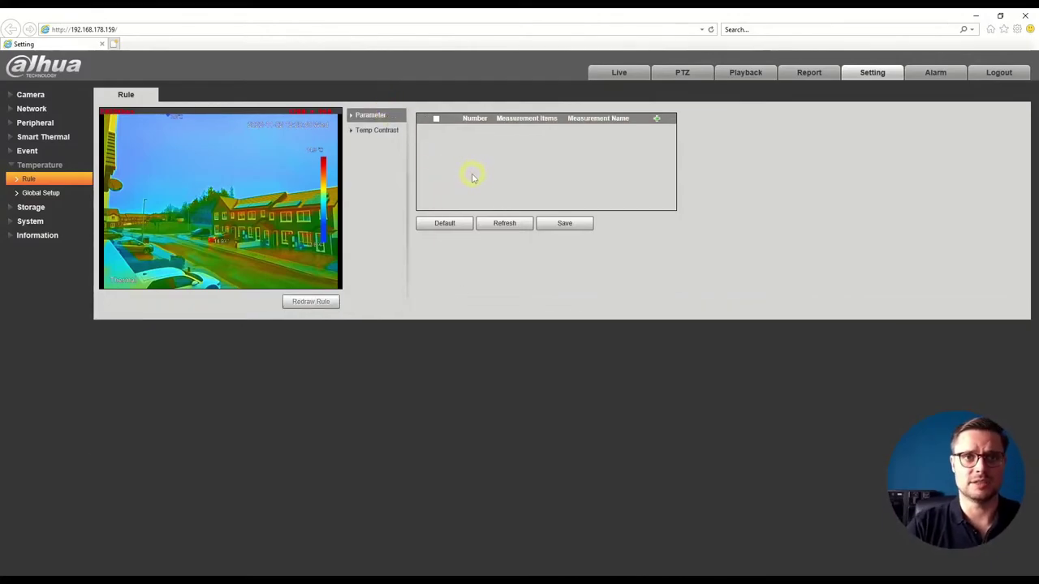
Add a temperature measurement rule of type Polygon and outline the stretch of road beside the parked white car
left_click(657, 119)
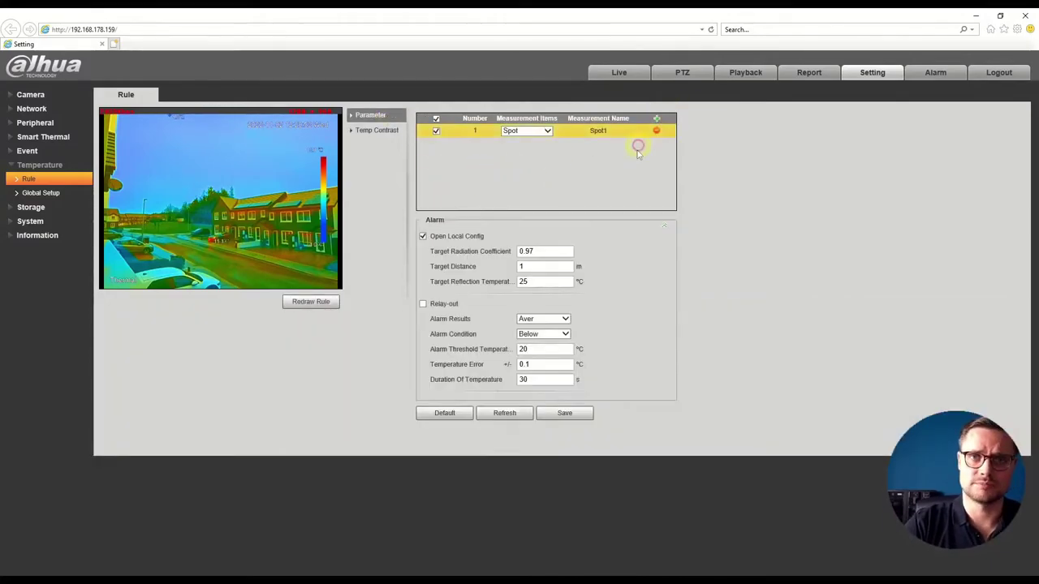
left_click(546, 132)
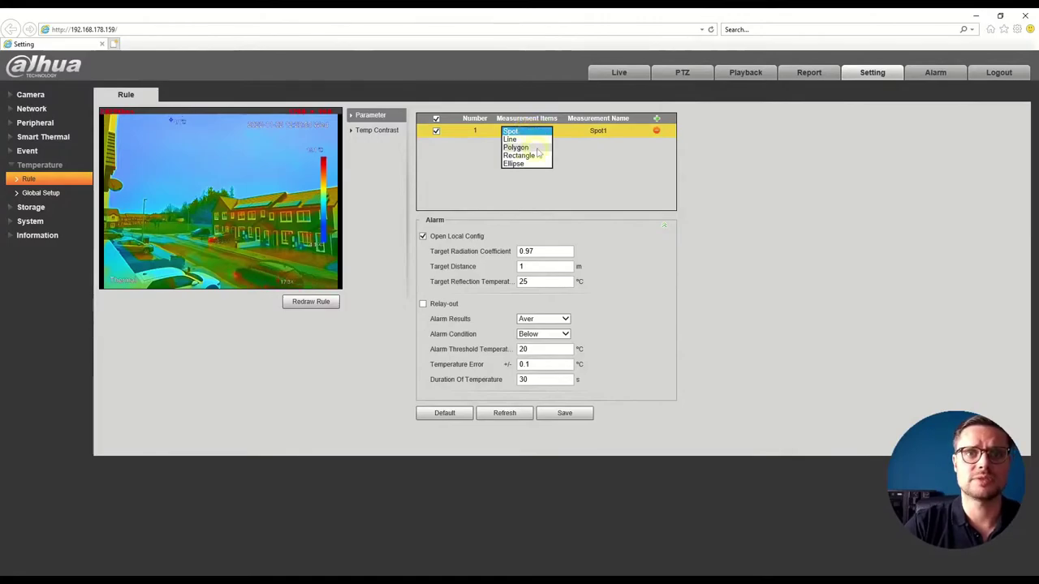
left_click(527, 145)
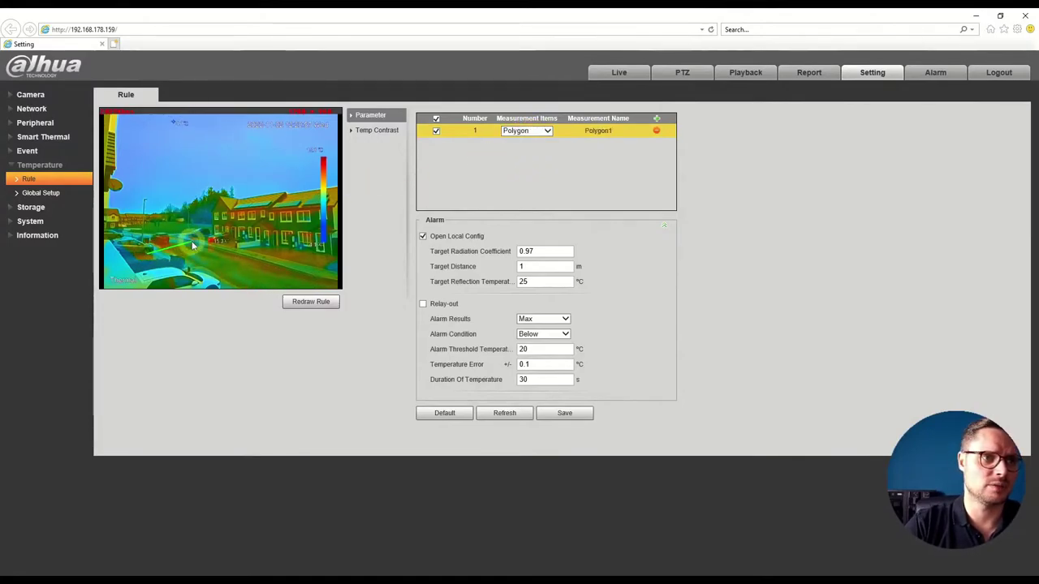
left_click(260, 255)
left_click(254, 272)
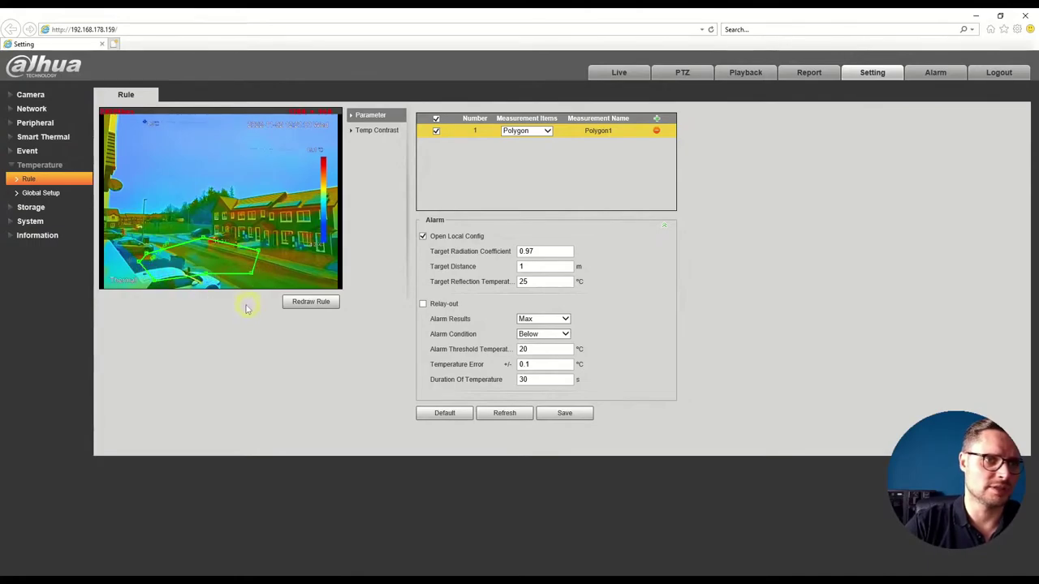
Redraw the measurement polygon around the front of the nearer-to-the-trees half of the row of houses
left_click(303, 300)
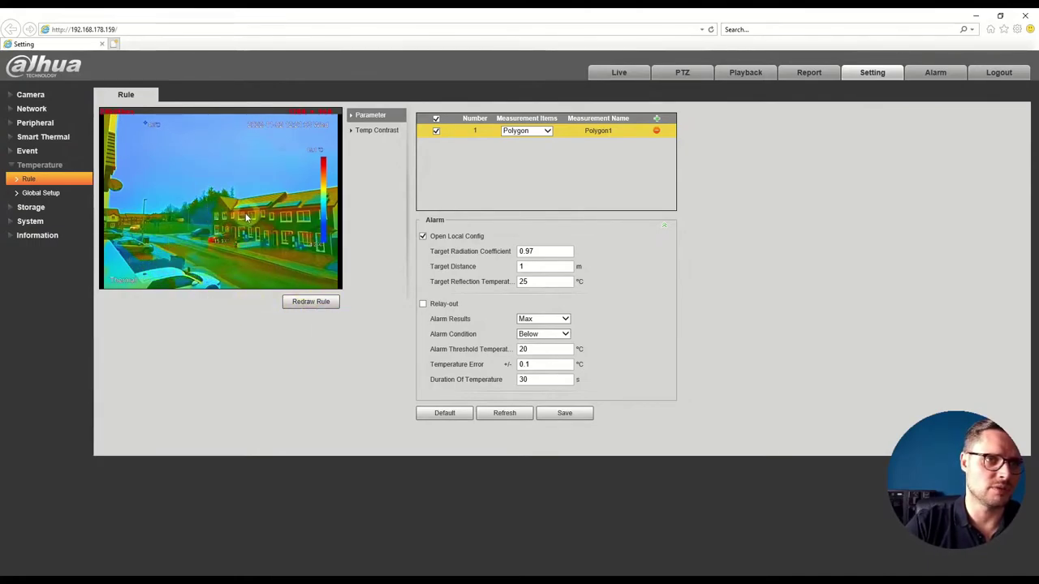
left_click(278, 209)
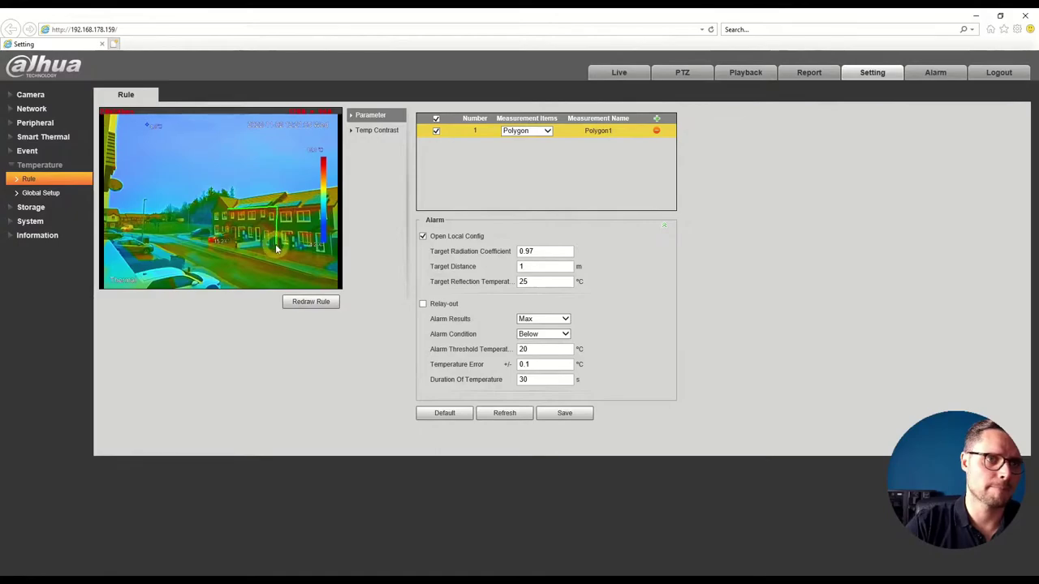
left_click(215, 225)
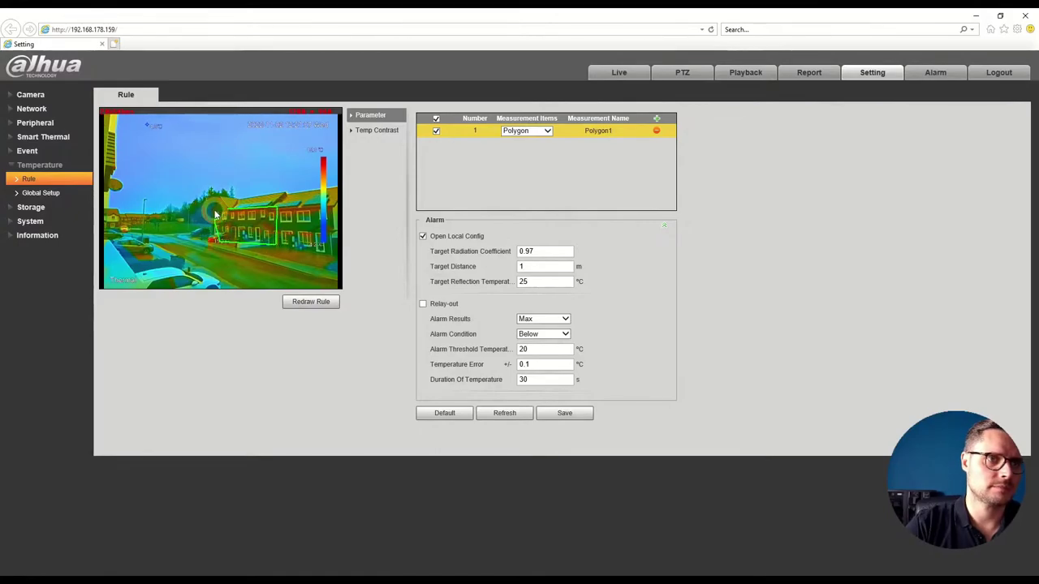
left_click(278, 244)
right_click(287, 213)
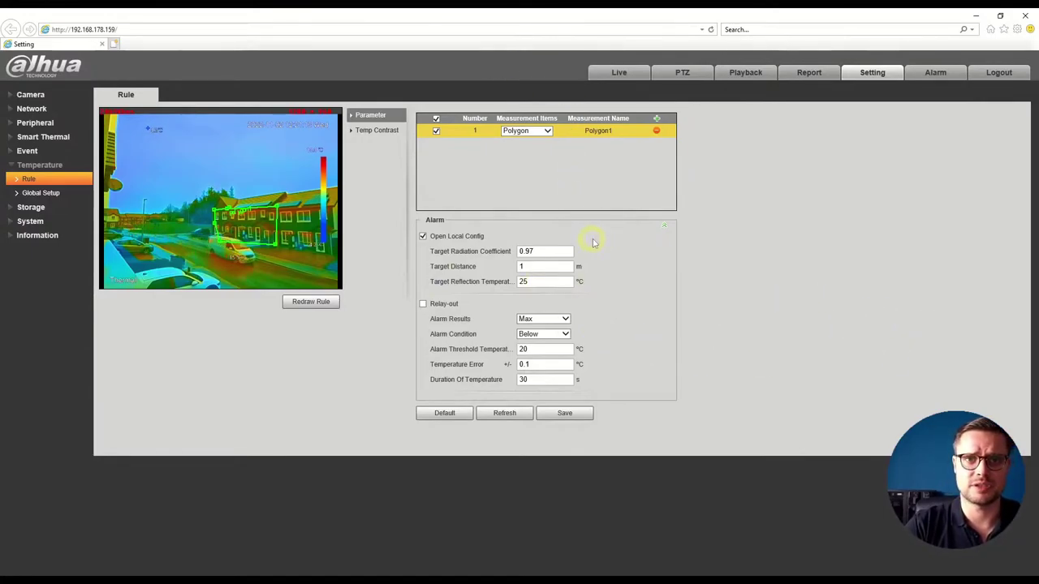
Save the polygon temperature measurement rule with its local configuration and alarm parameters
left_click_drag(491, 30, 628, 41)
left_click(839, 297)
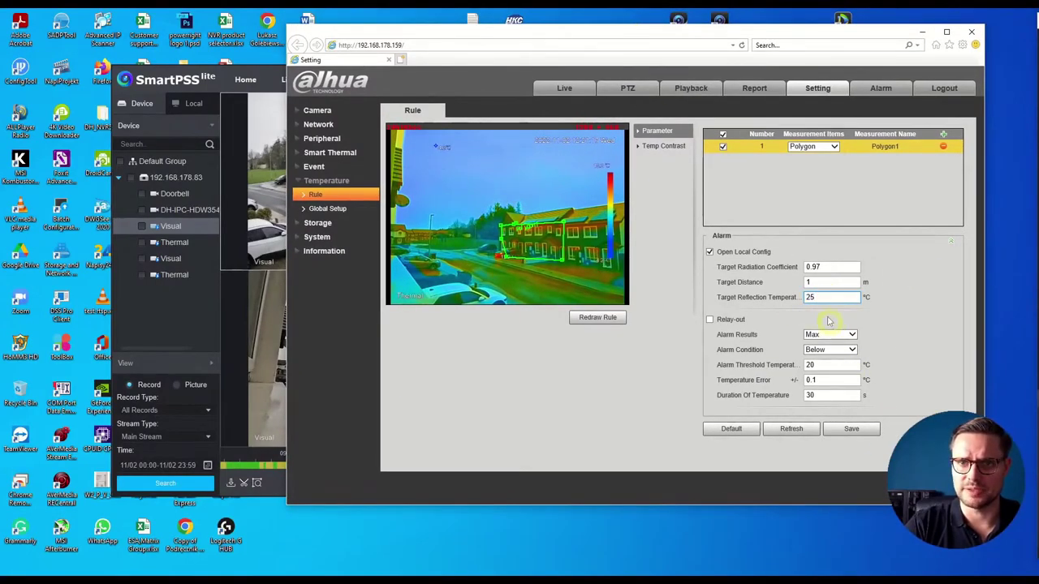
double_click(801, 28)
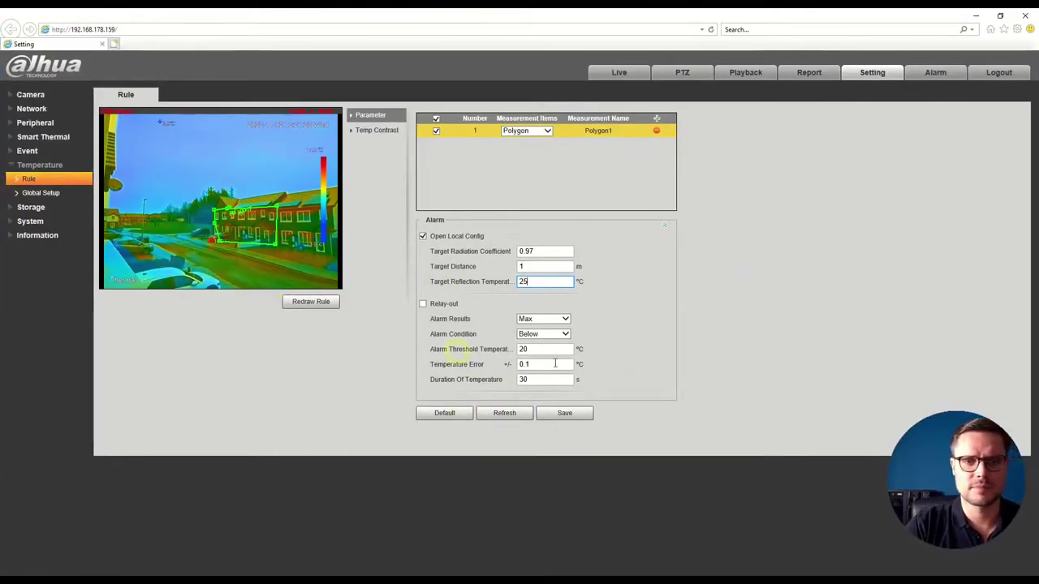
left_click(564, 414)
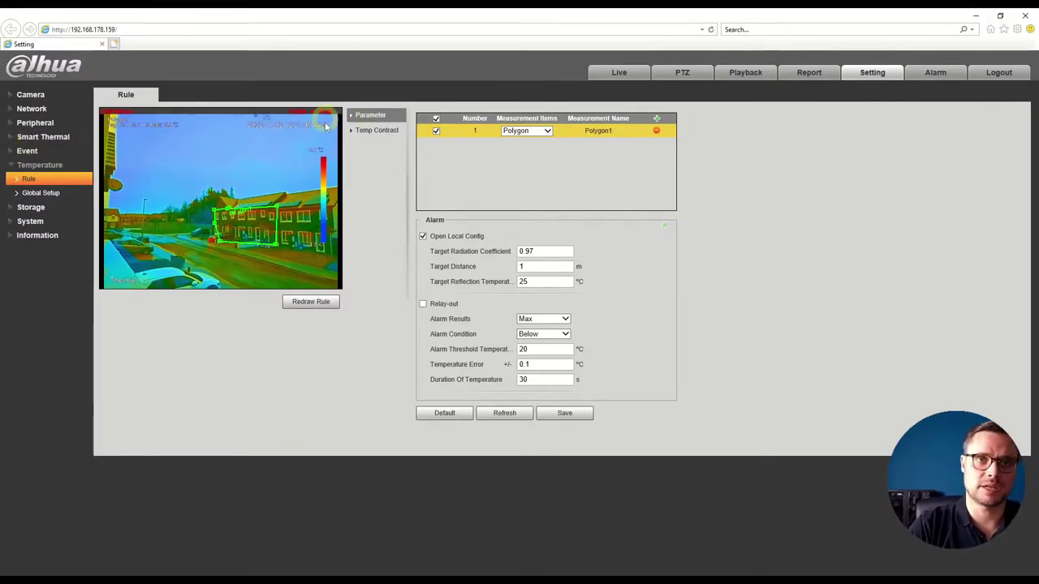
left_click(150, 215)
left_click(444, 186)
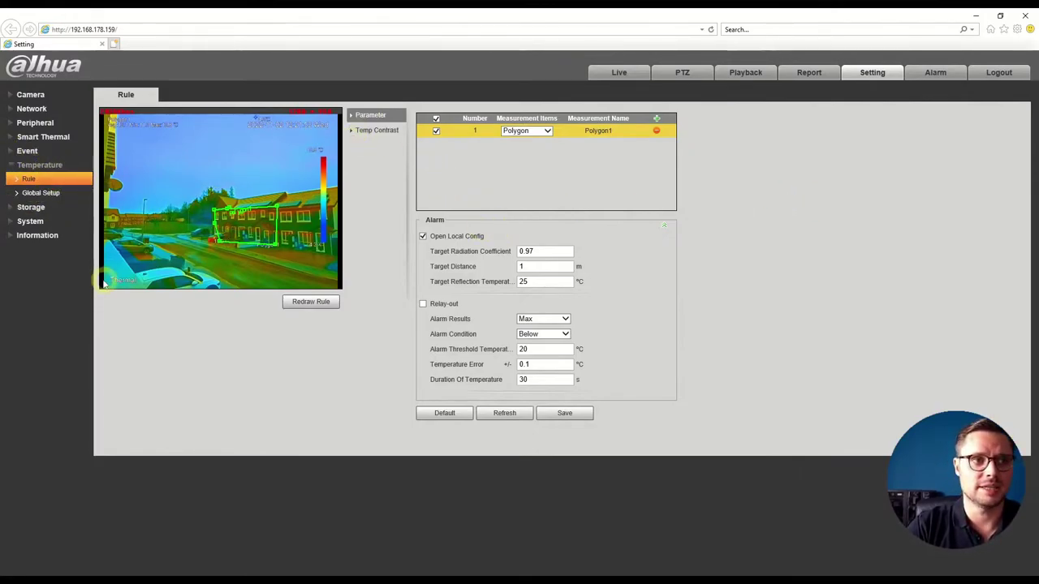
Review the Smart Plan page and the System and Camera settings sections, and return to the camera's live view
left_click(44, 137)
left_click(39, 151)
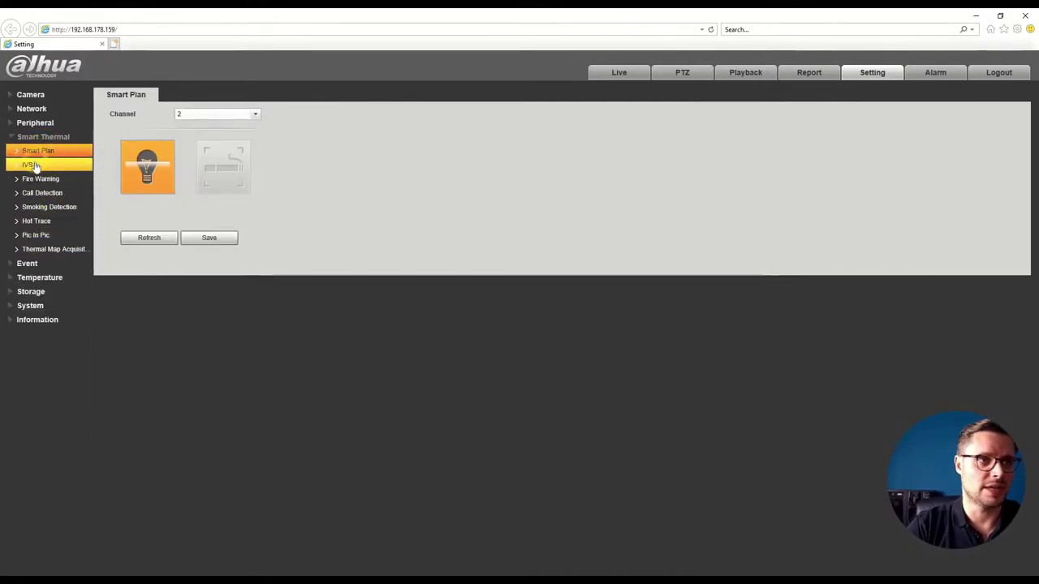
left_click(60, 277)
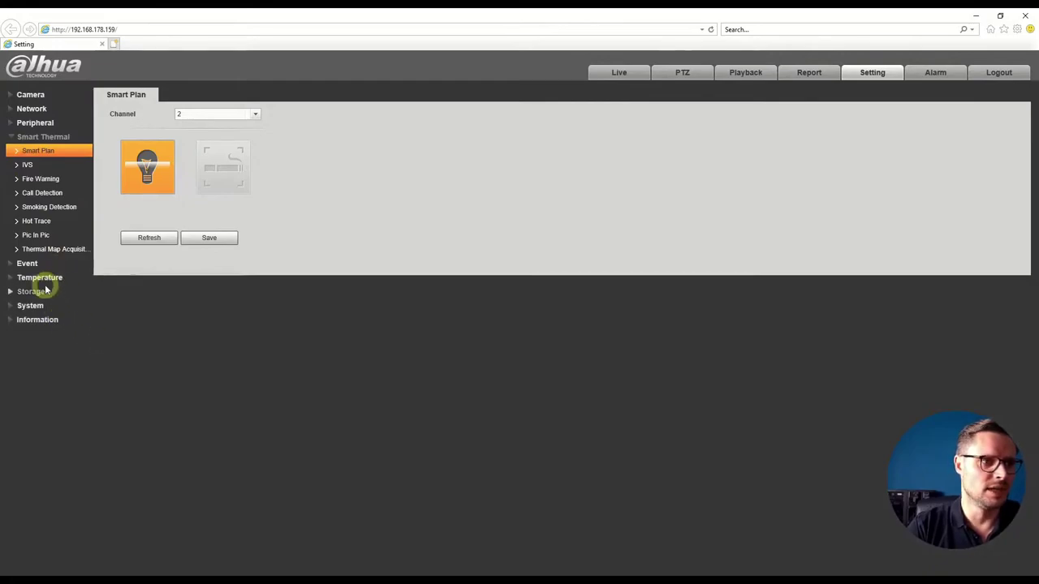
left_click(46, 306)
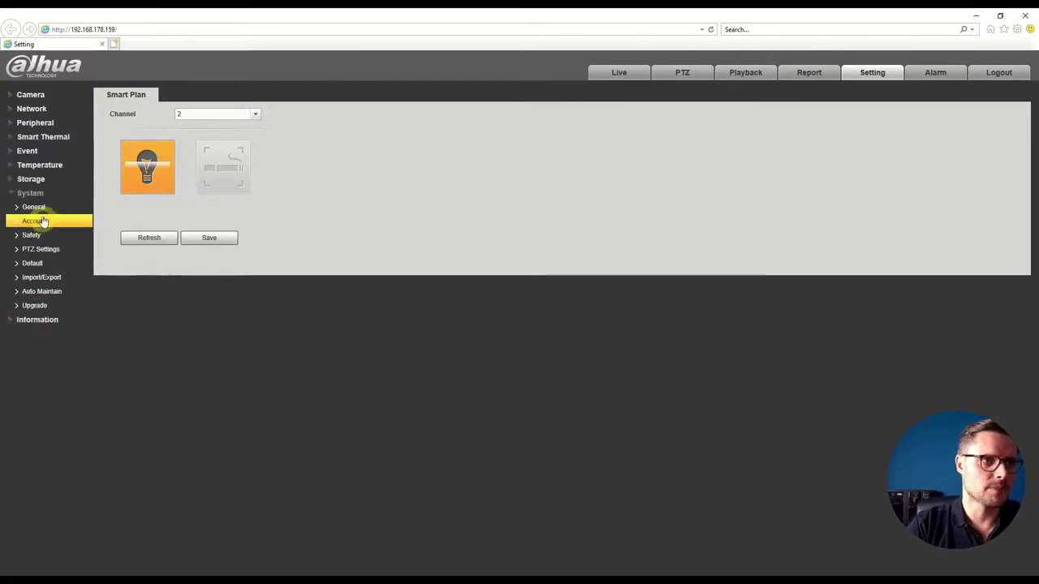
left_click(77, 206)
left_click(37, 96)
left_click(617, 71)
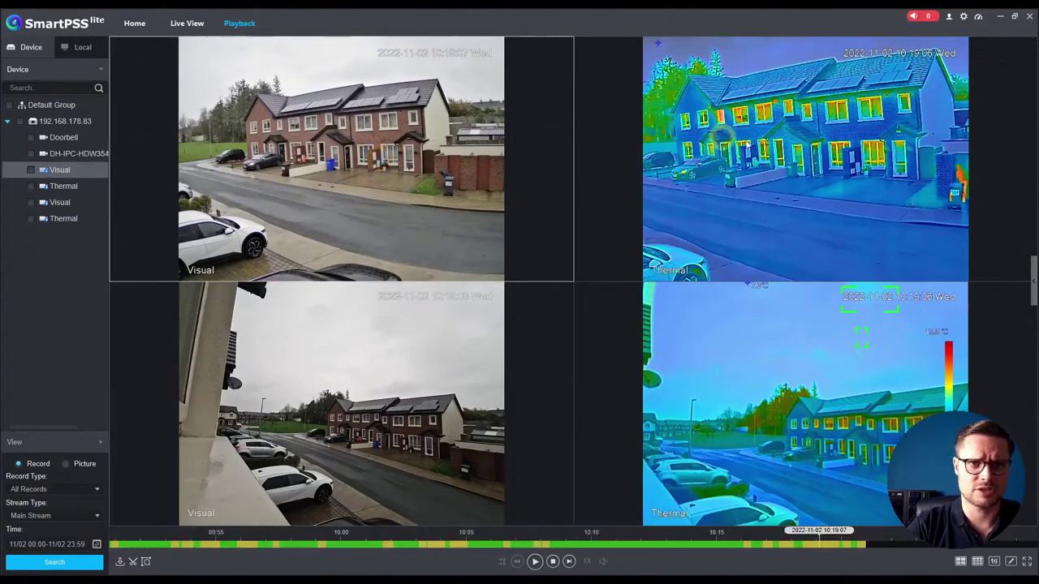
Switch to SmartPSS Lite, select the thermal view of the houses with the intrusion zone, and play the recordings from 10:19:06 on 2022-11-02
left_click(801, 364)
left_click(807, 231)
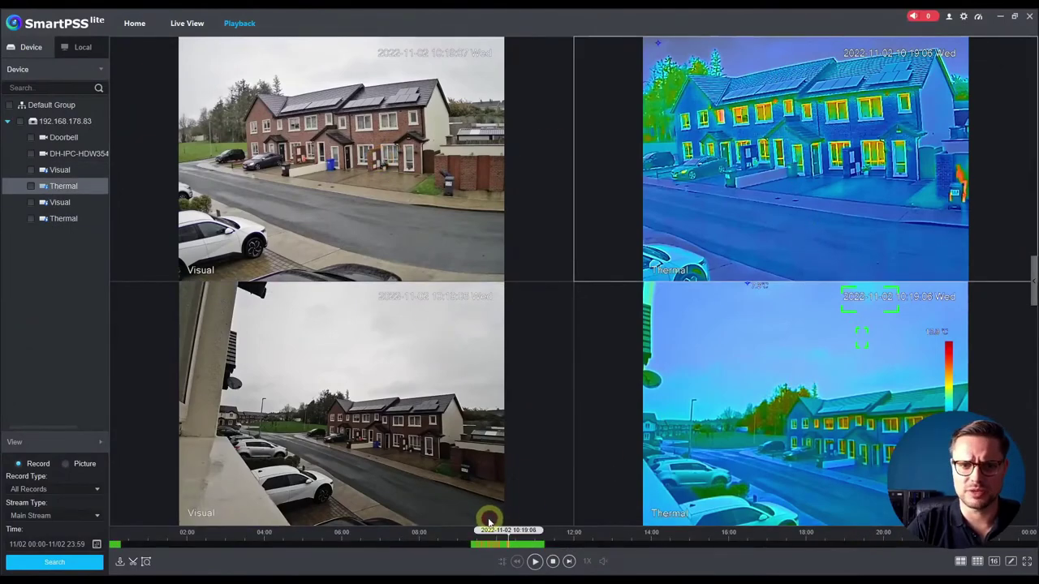
left_click(536, 564)
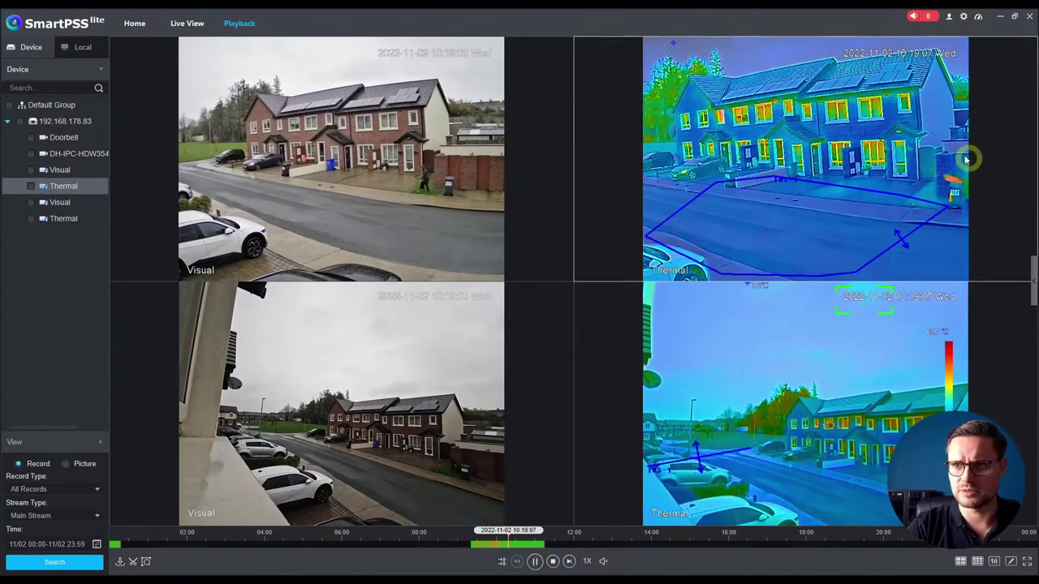
mouse_move(685, 213)
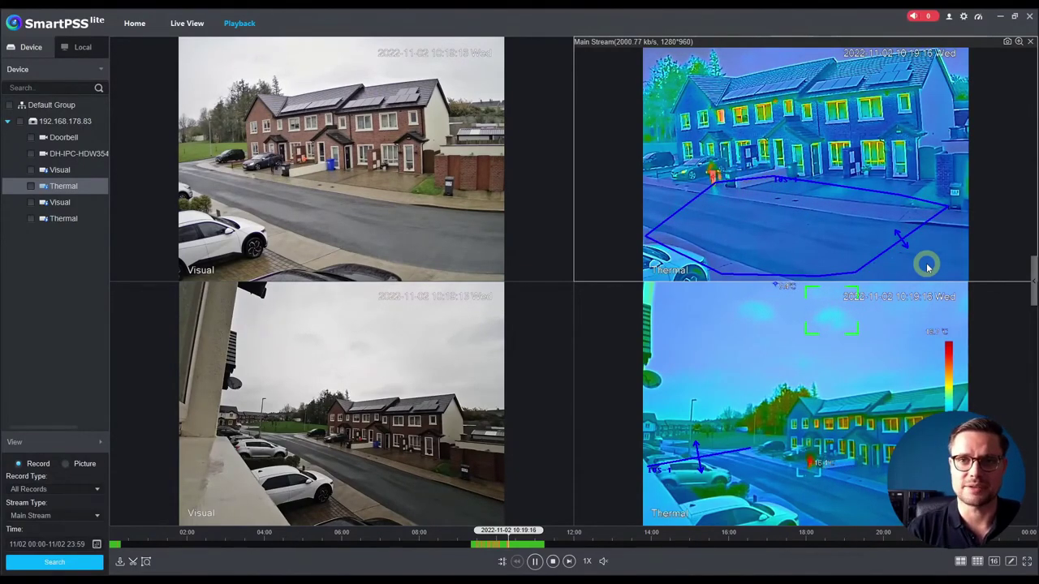
scroll(514, 551, "up", 2)
scroll(514, 550, "up", 5)
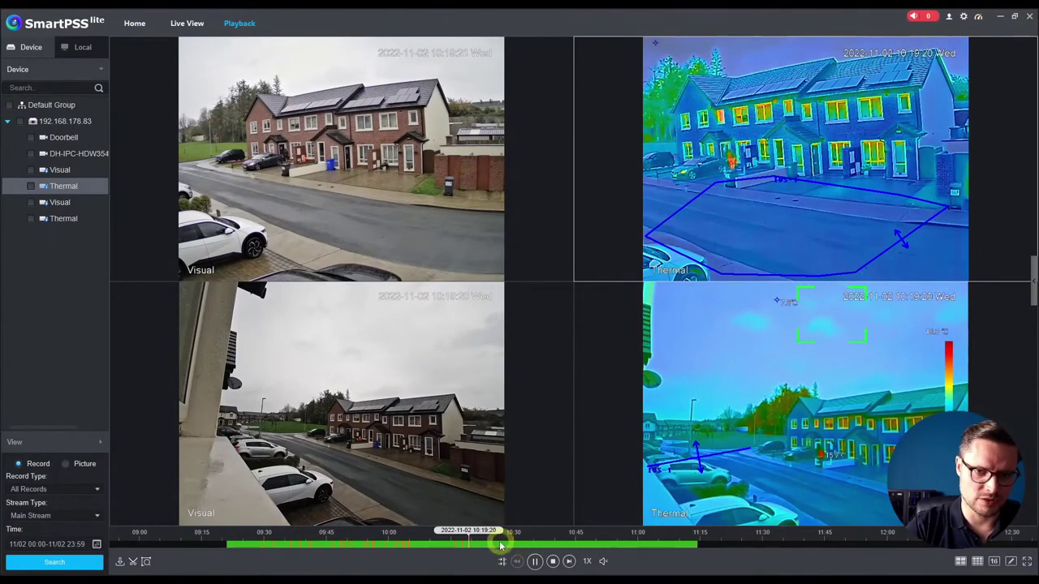